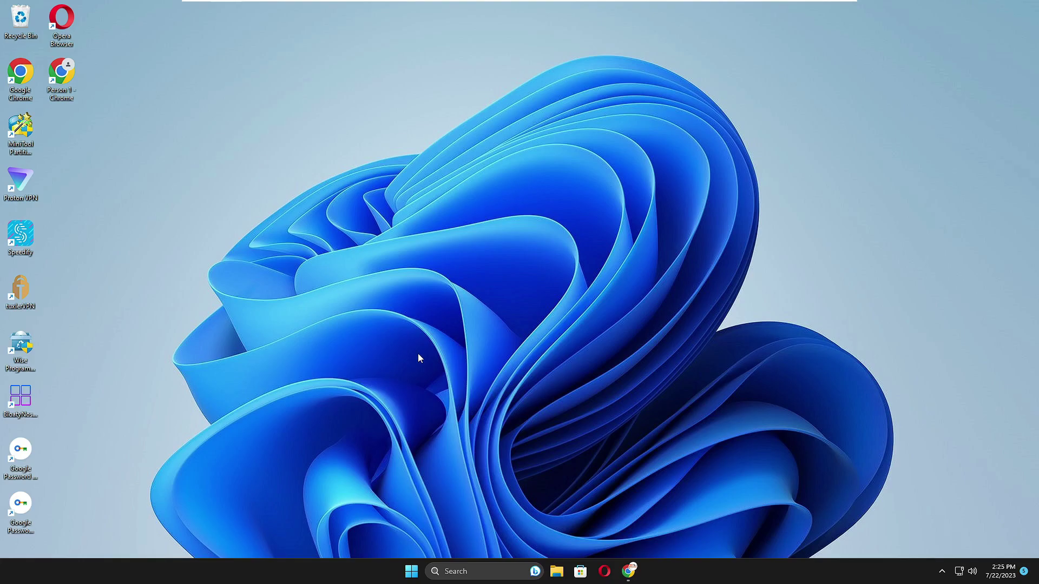
- Search 'system res' to open System Protection and start a new restore point for Local Disk (C:)
{"action": "left_click", "coordinate": [506, 571]}
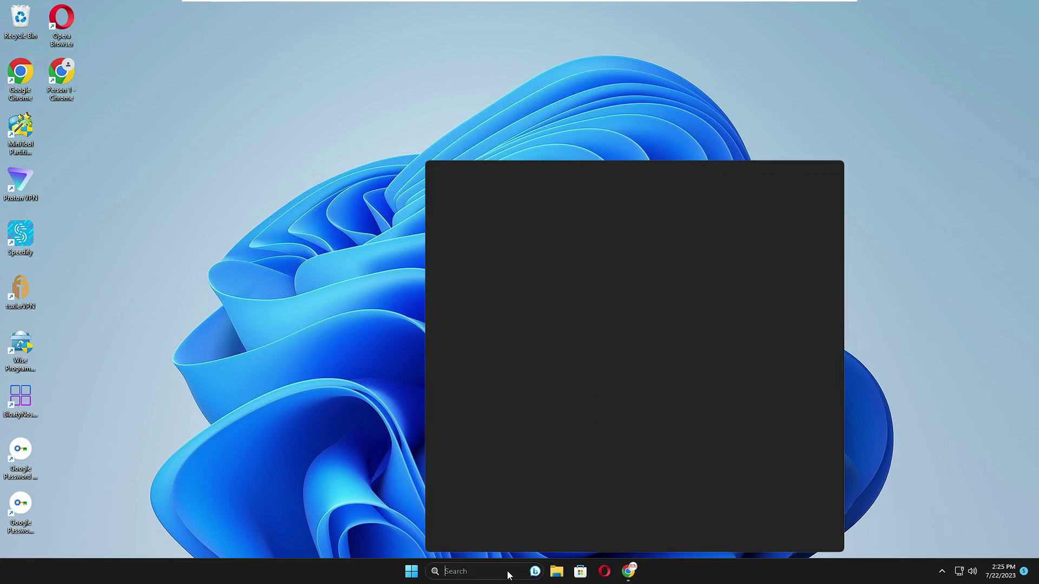
{"action": "type", "text": "sy"}
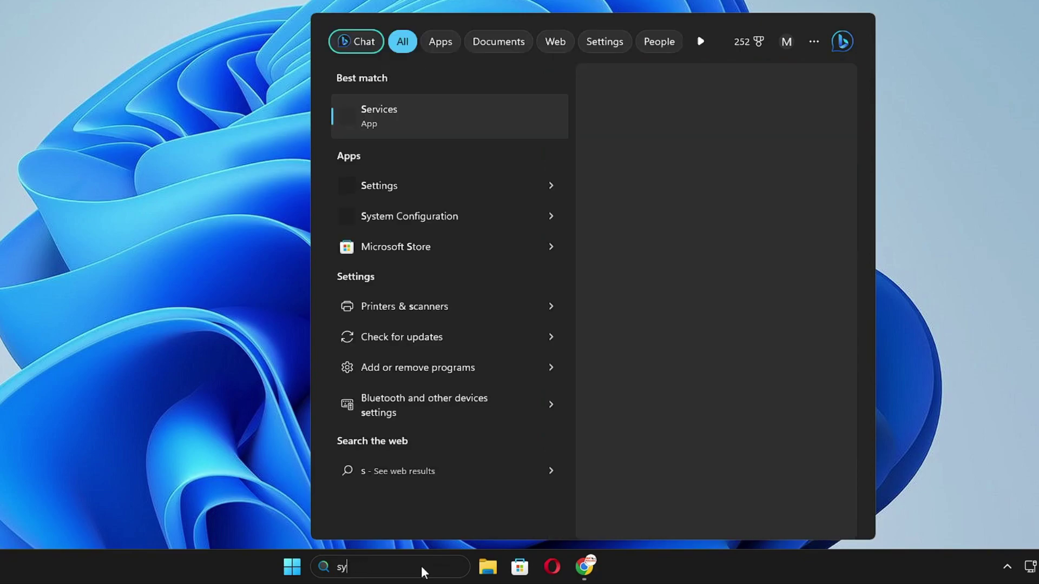
{"action": "type", "text": "stem res"}
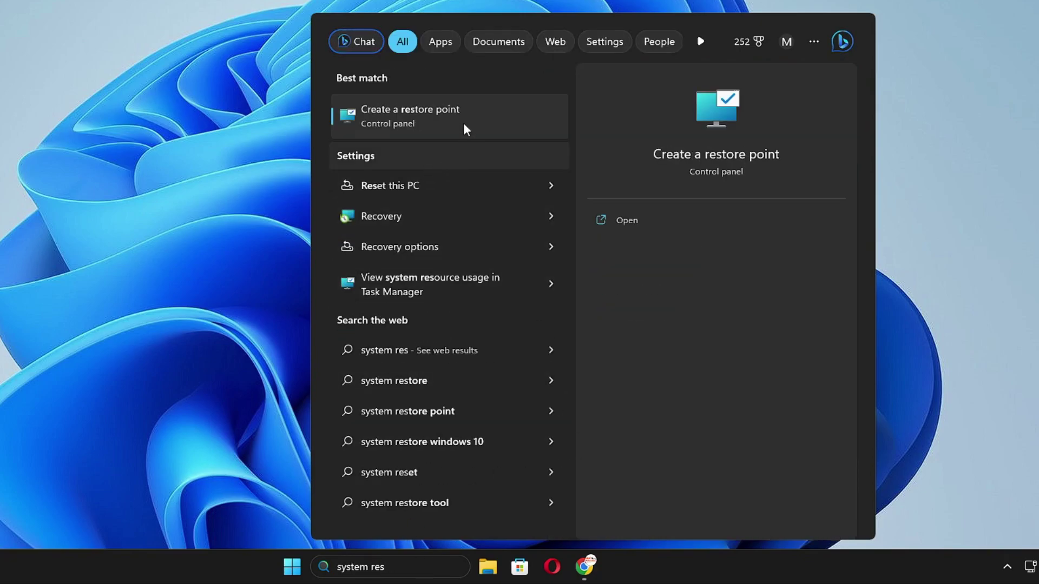
{"action": "left_click", "coordinate": [435, 122]}
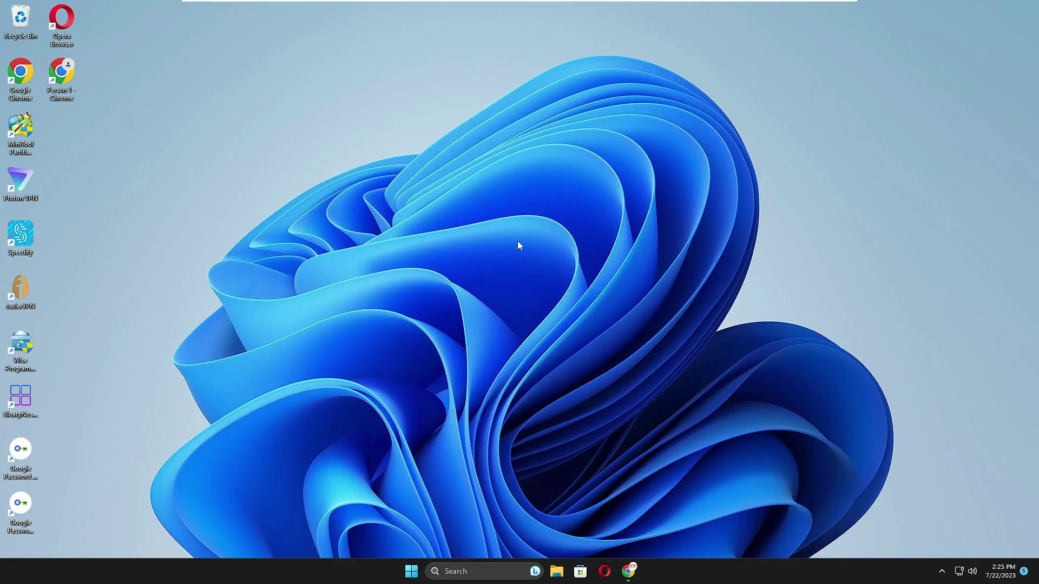
{"action": "left_click_drag", "start_coordinate": [229, 66], "coordinate": [552, 128]}
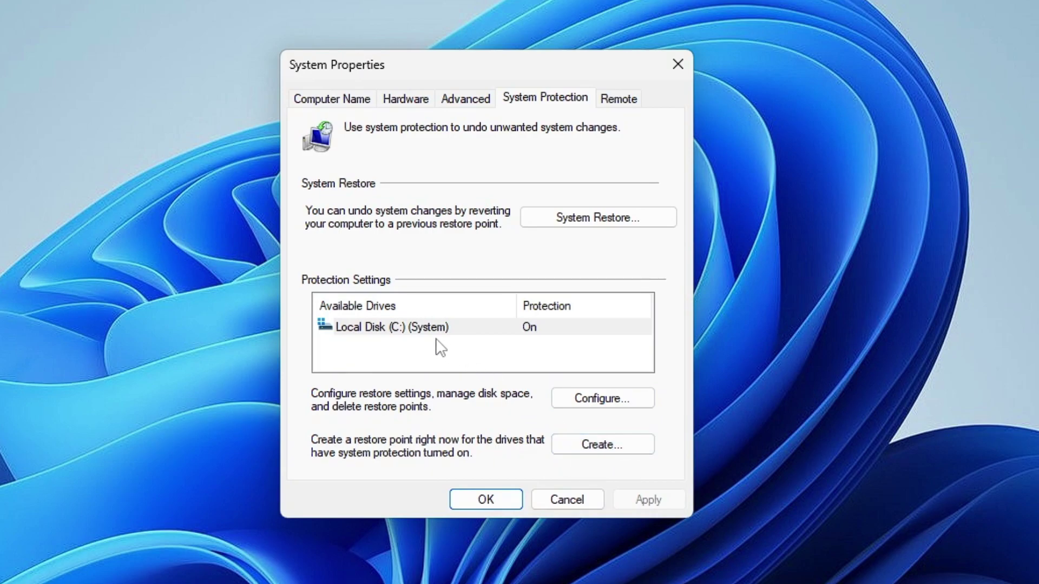
{"action": "left_click", "coordinate": [398, 330]}
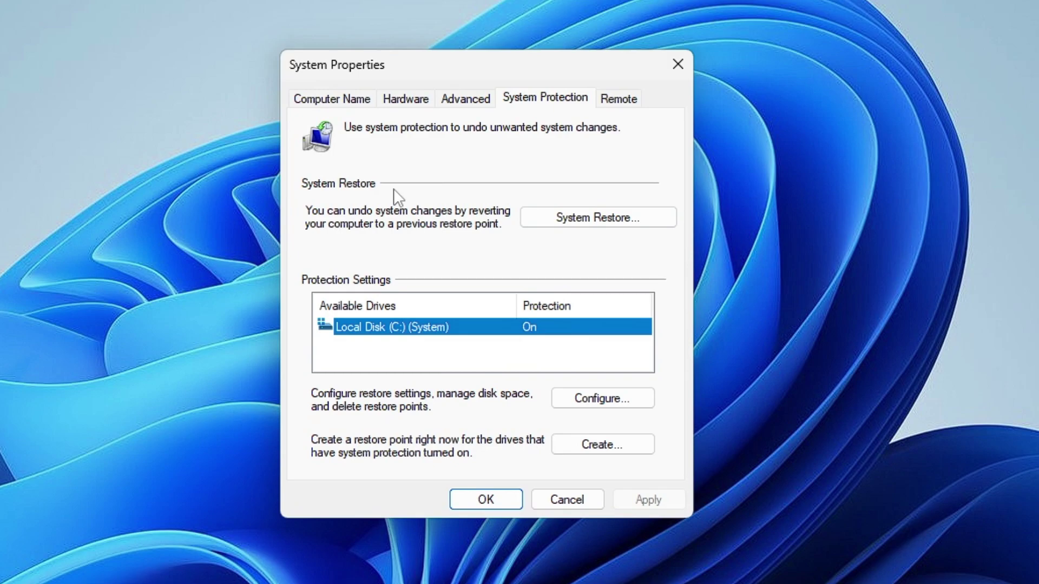
{"action": "left_click", "coordinate": [602, 451]}
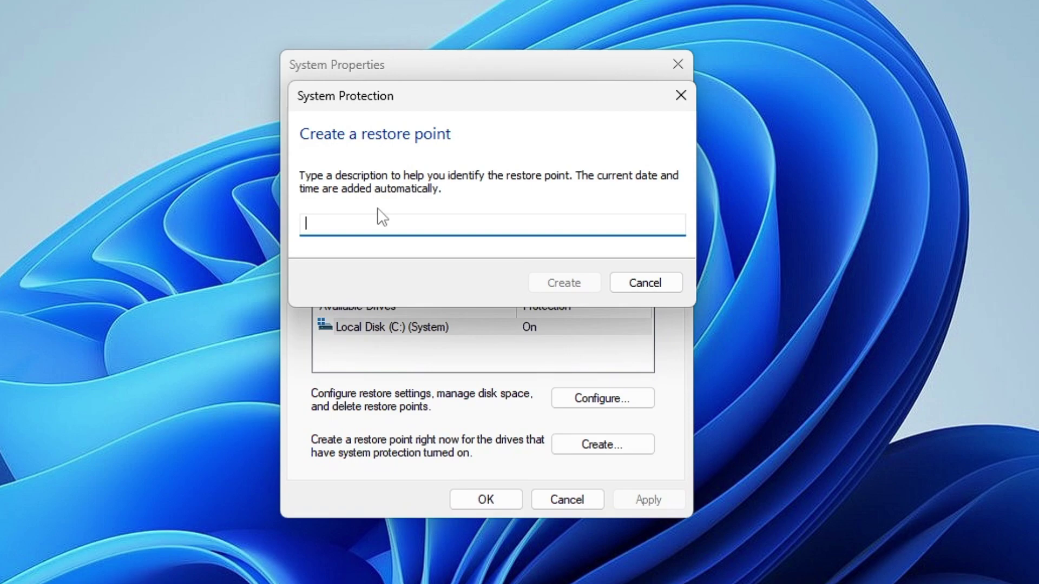
- Create a restore point described 'July 22 Debloat' and close System Properties
{"action": "type", "text": "July 22 Deb"}
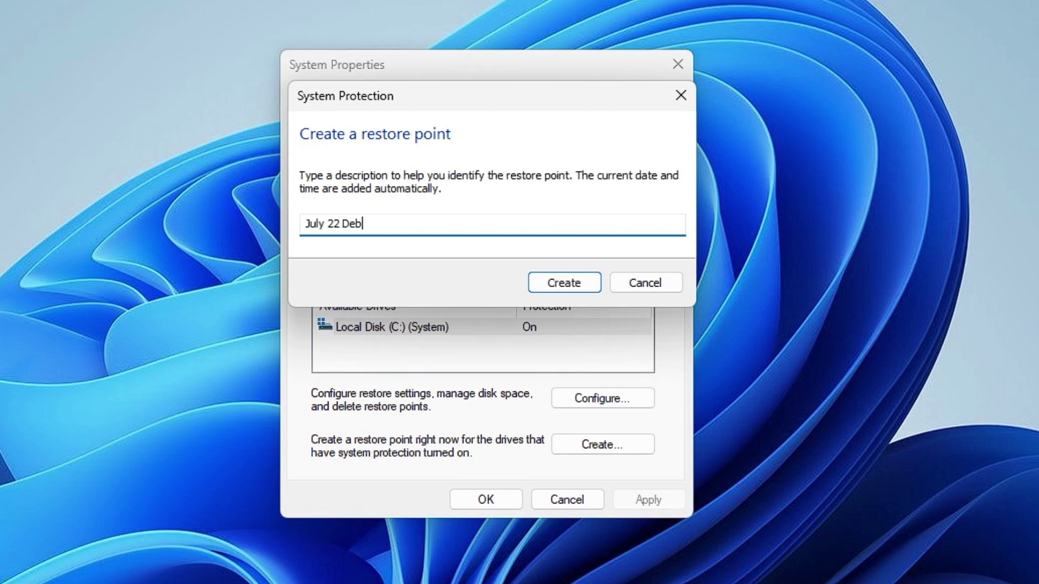
{"action": "type", "text": "loat"}
{"action": "left_click", "coordinate": [562, 283]}
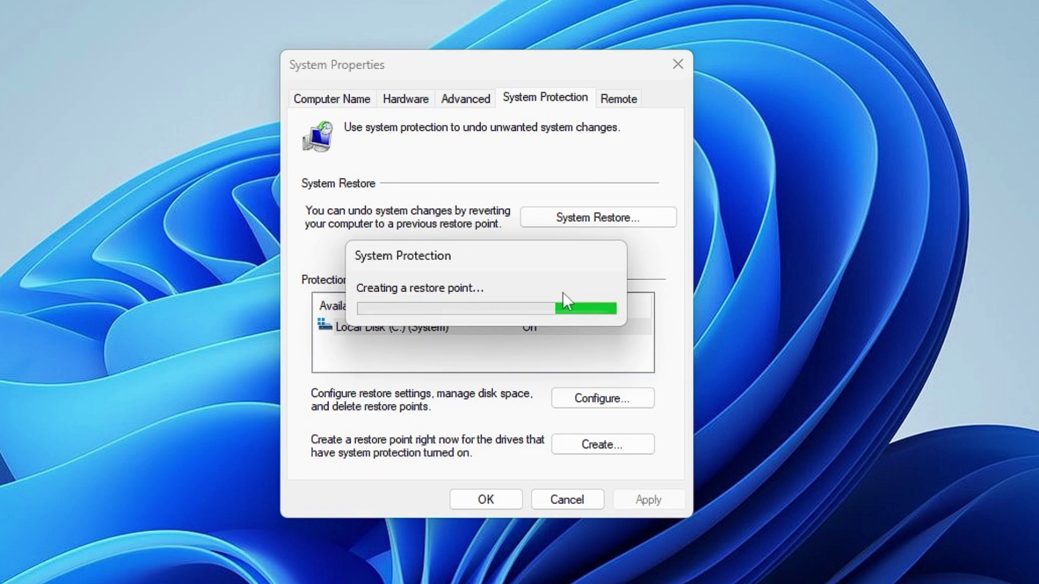
{"action": "left_click", "coordinate": [609, 302]}
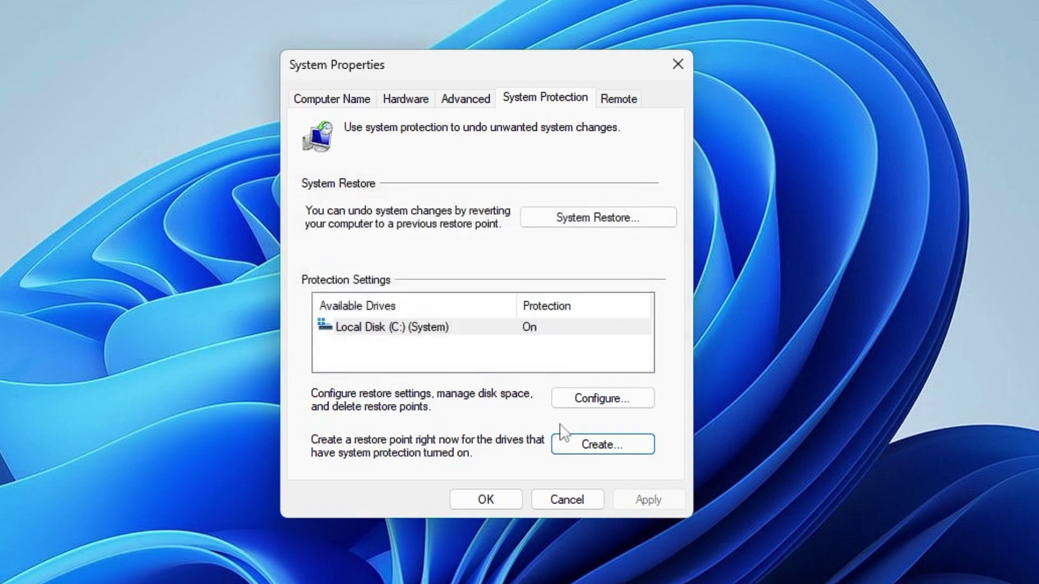
{"action": "left_click", "coordinate": [498, 501]}
- Download BloatyNosySetup.msi from the BloatyNosyApp 0.85 GitHub release and launch the installer
{"action": "left_click", "coordinate": [634, 571]}
{"action": "left_click", "coordinate": [793, 19]}
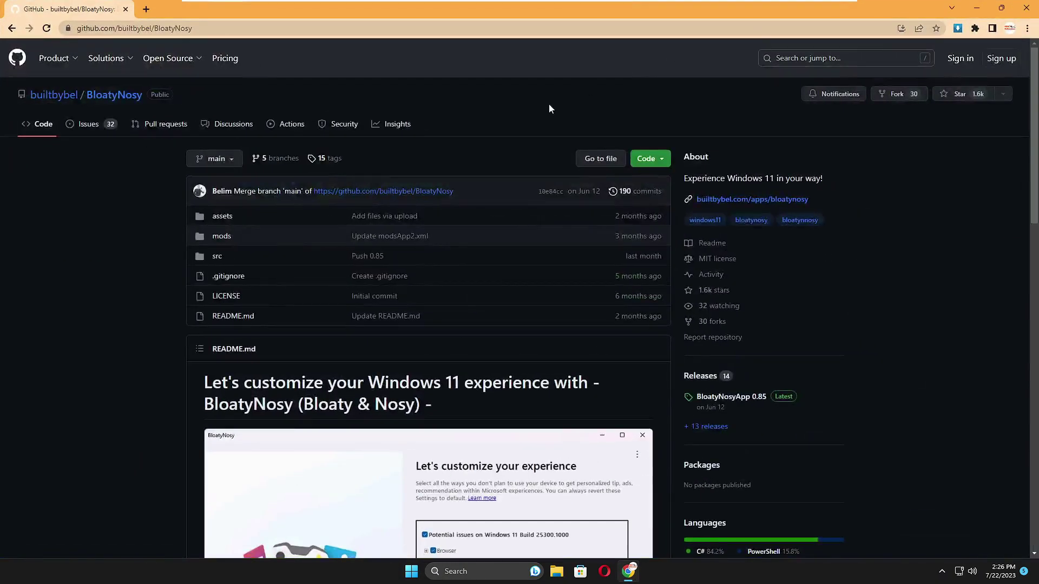
{"action": "scroll", "coordinate": [439, 232], "scroll_direction": "down", "scroll_amount": 3}
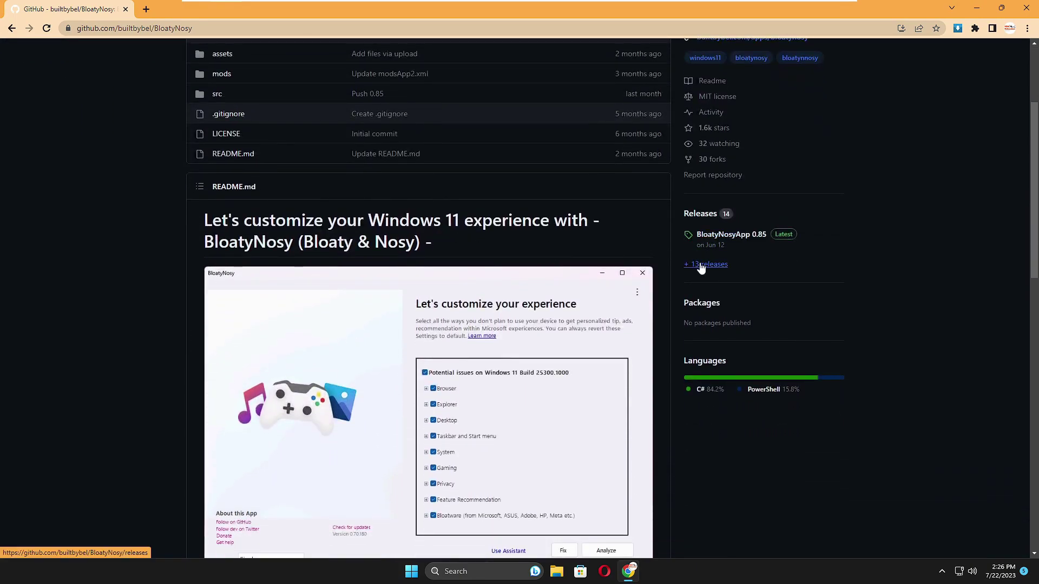
{"action": "left_click", "coordinate": [722, 234]}
{"action": "scroll", "coordinate": [648, 238], "scroll_direction": "down", "scroll_amount": 2}
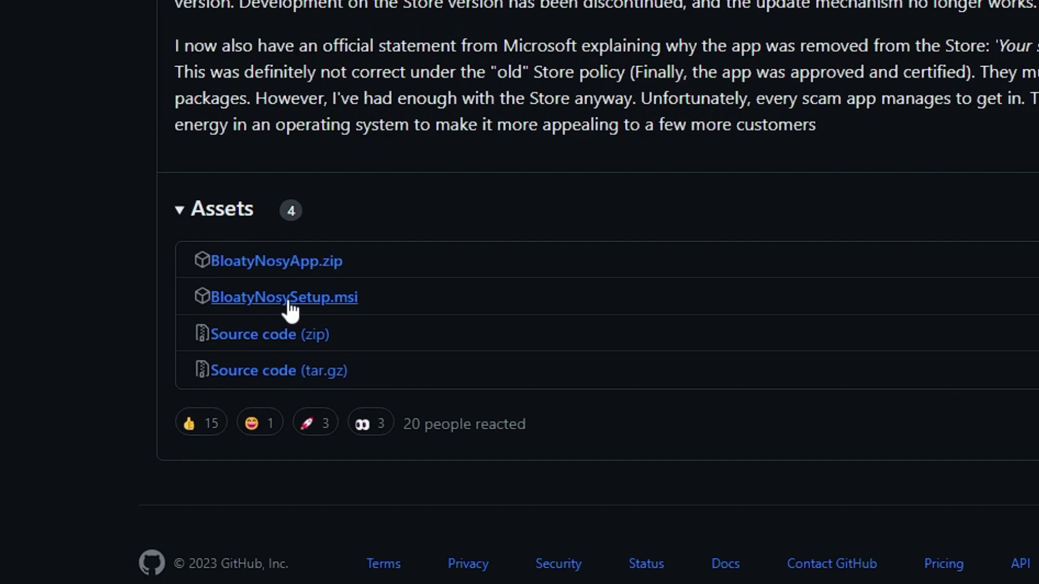
{"action": "left_click", "coordinate": [350, 310]}
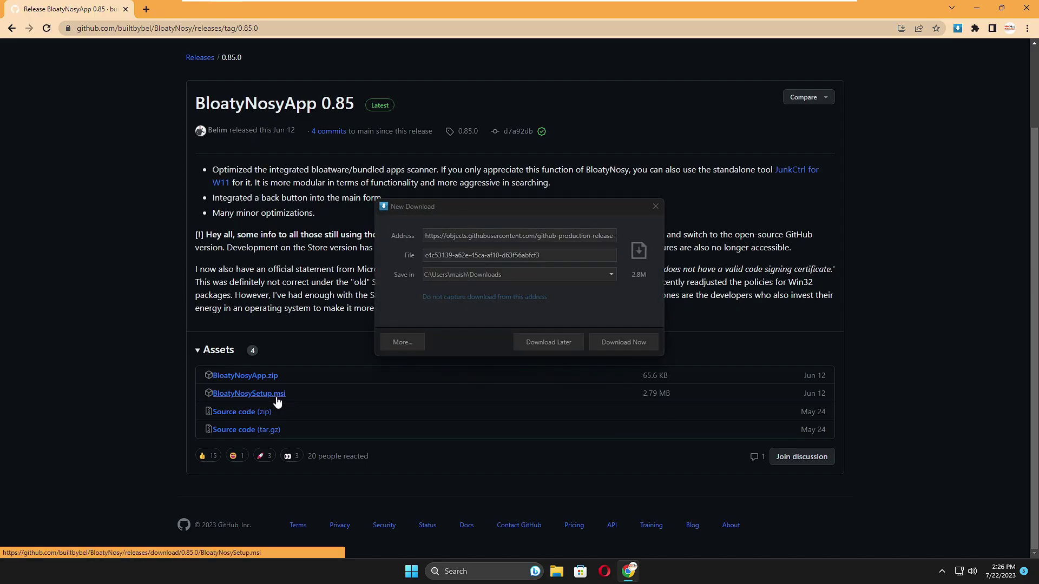
{"action": "left_click", "coordinate": [613, 341]}
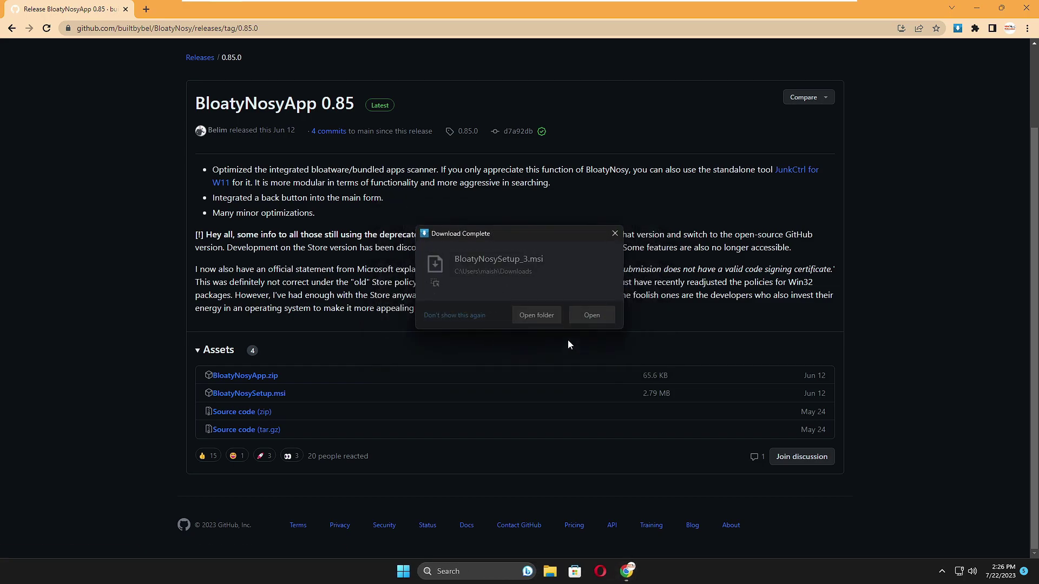
{"action": "left_click", "coordinate": [592, 316]}
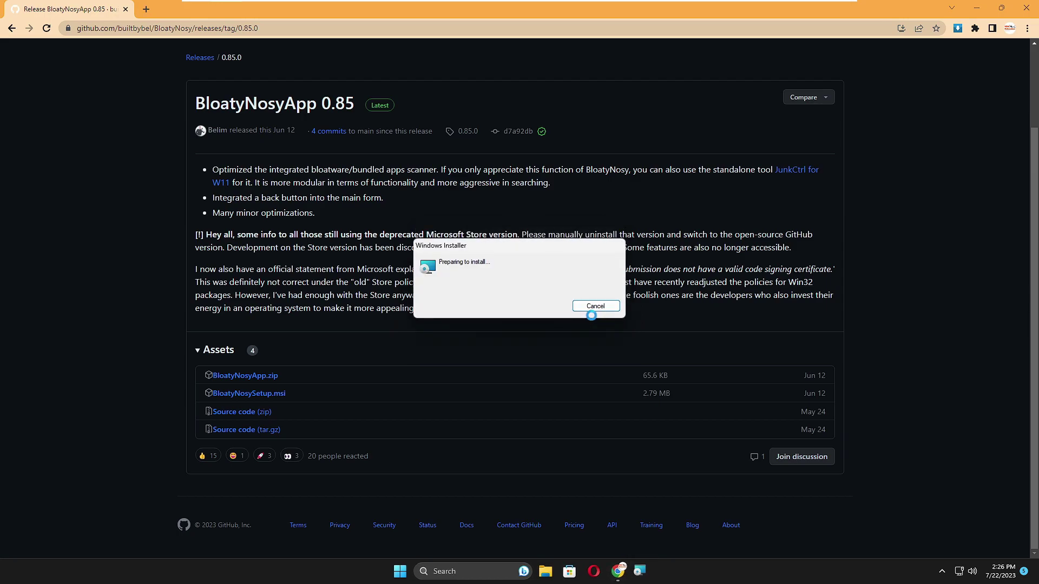
{"action": "left_click", "coordinate": [977, 8]}
- Finish the BloatyNosy installation with admin approval and place its shortcut on the open desktop
{"action": "left_click", "coordinate": [570, 373]}
{"action": "left_click", "coordinate": [478, 390]}
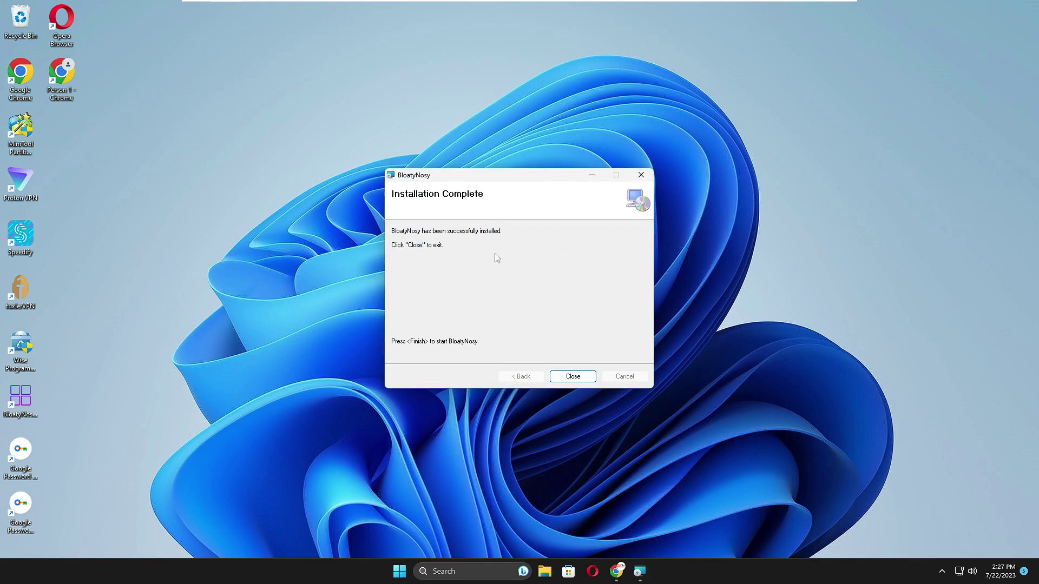
{"action": "left_click", "coordinate": [571, 377]}
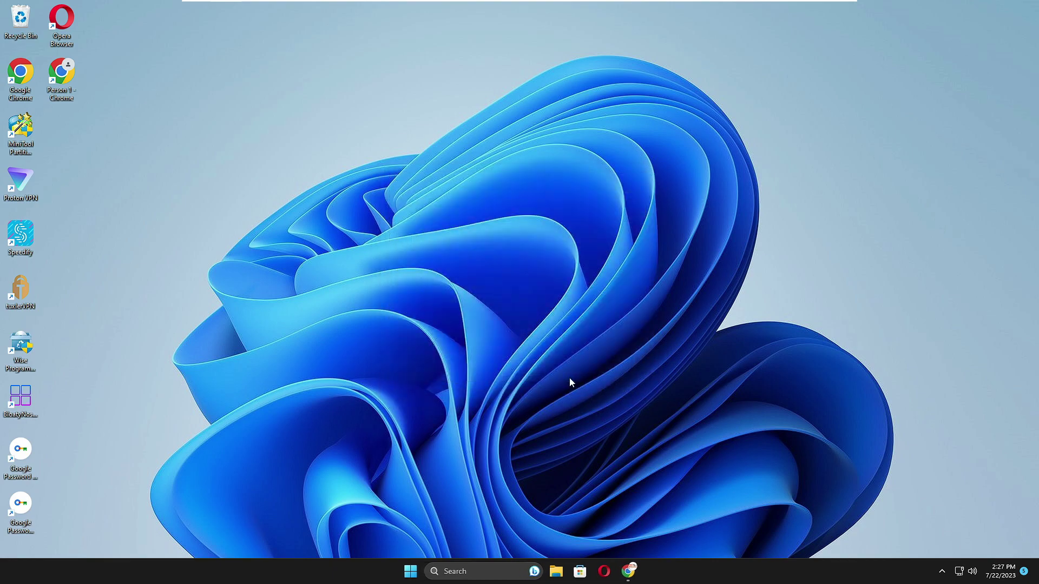
{"action": "left_click_drag", "start_coordinate": [21, 403], "coordinate": [188, 284]}
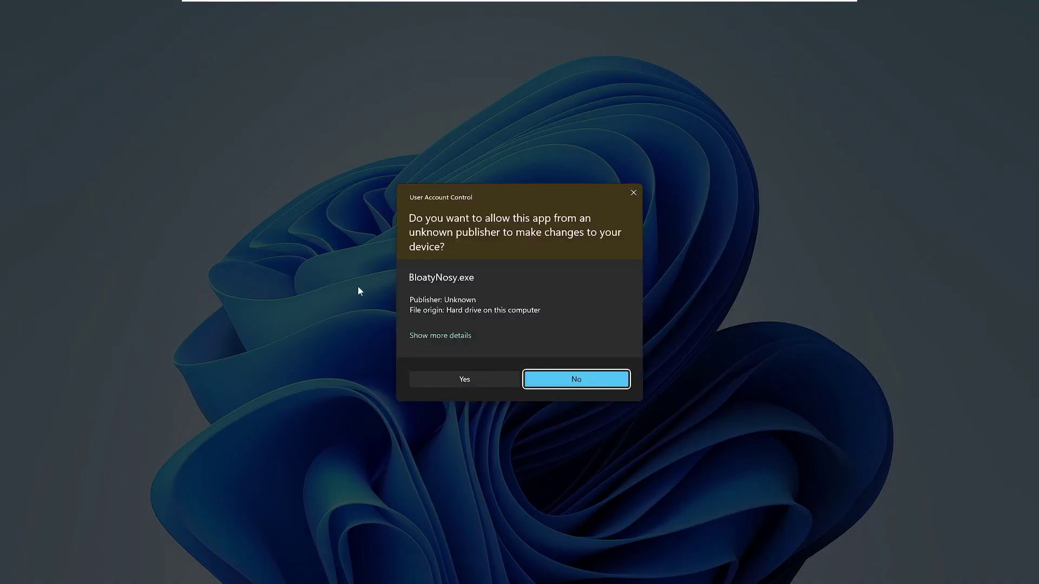
- Allow BloatyNosy to run elevated, reposition its window, and return the shortcut to the icon column
{"action": "left_click", "coordinate": [464, 375]}
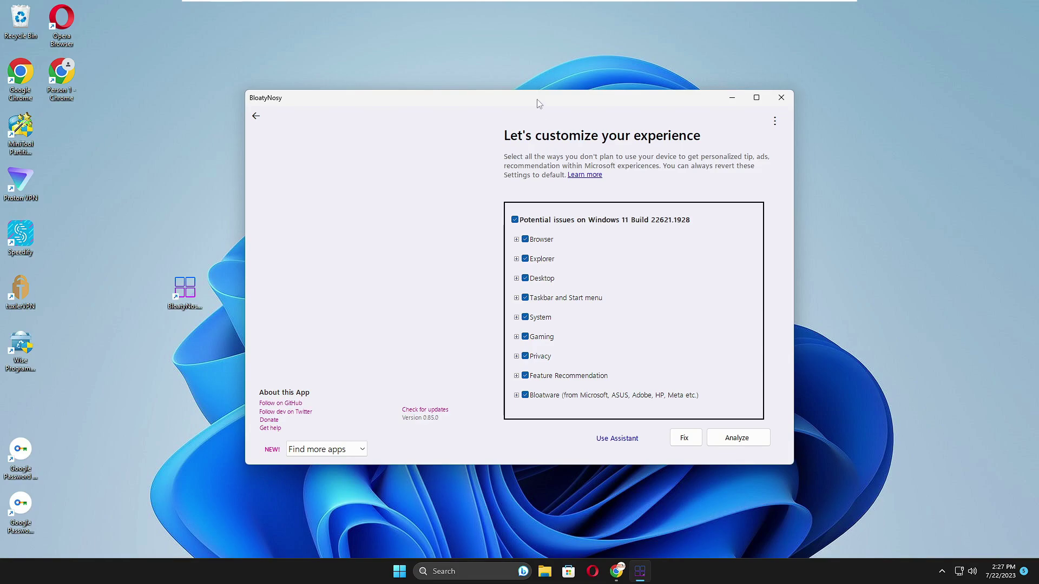
{"action": "mouse_move", "coordinate": [538, 100]}
{"action": "left_mouse_down"}
{"action": "mouse_move", "coordinate": [566, 95]}
{"action": "mouse_move", "coordinate": [534, 96]}
{"action": "left_mouse_up"}
{"action": "left_click_drag", "start_coordinate": [198, 285], "coordinate": [38, 387]}
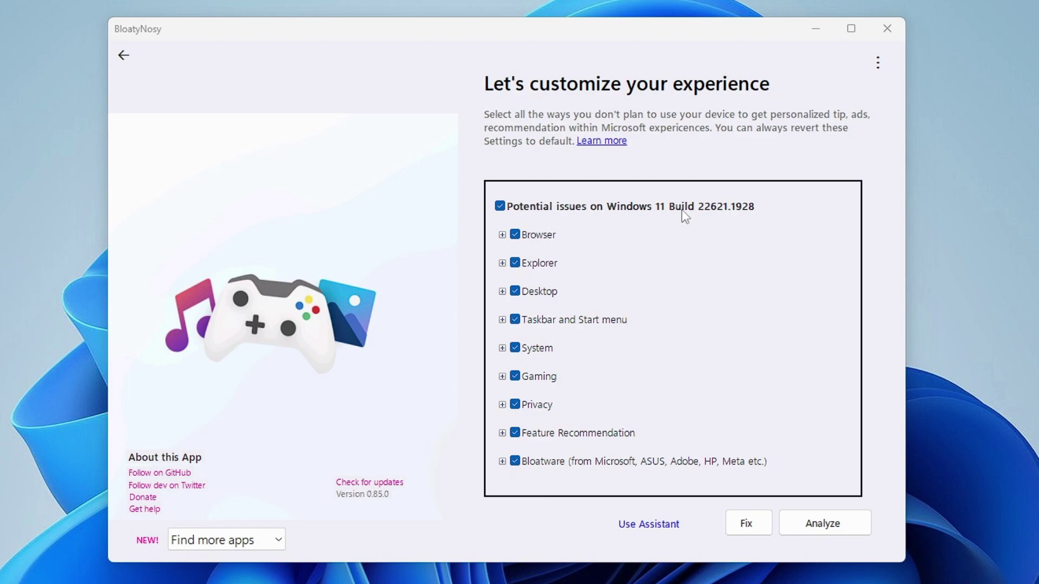
- Expand the Browser, Explorer, and Taskbar and Start menu groups to review their ticked fixes
{"action": "left_click", "coordinate": [501, 238]}
{"action": "scroll", "coordinate": [603, 245], "scroll_direction": "down", "scroll_amount": 3}
{"action": "scroll", "coordinate": [595, 244], "scroll_direction": "up", "scroll_amount": 3}
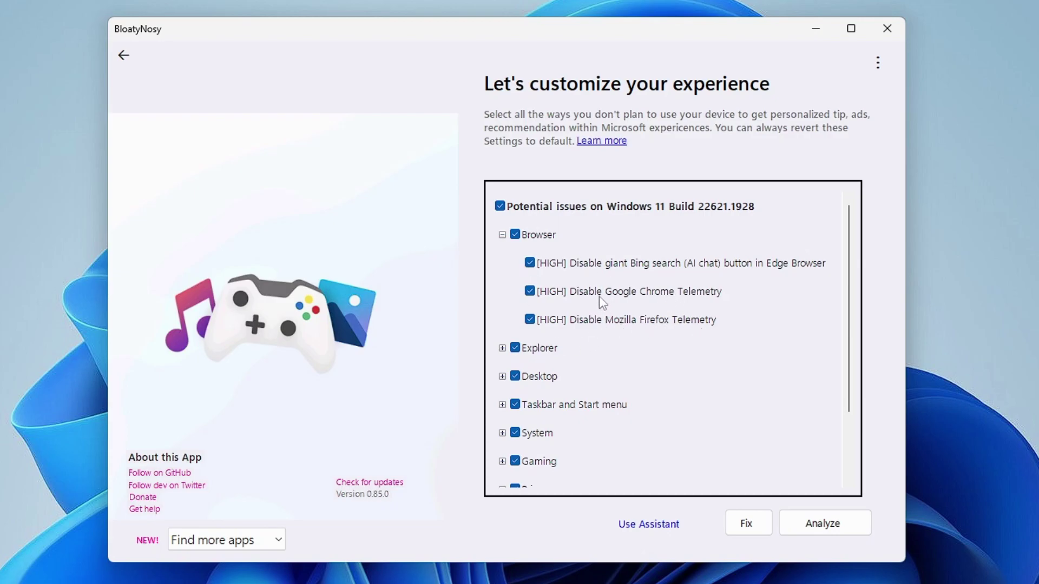
{"action": "scroll", "coordinate": [562, 292], "scroll_direction": "down", "scroll_amount": 1}
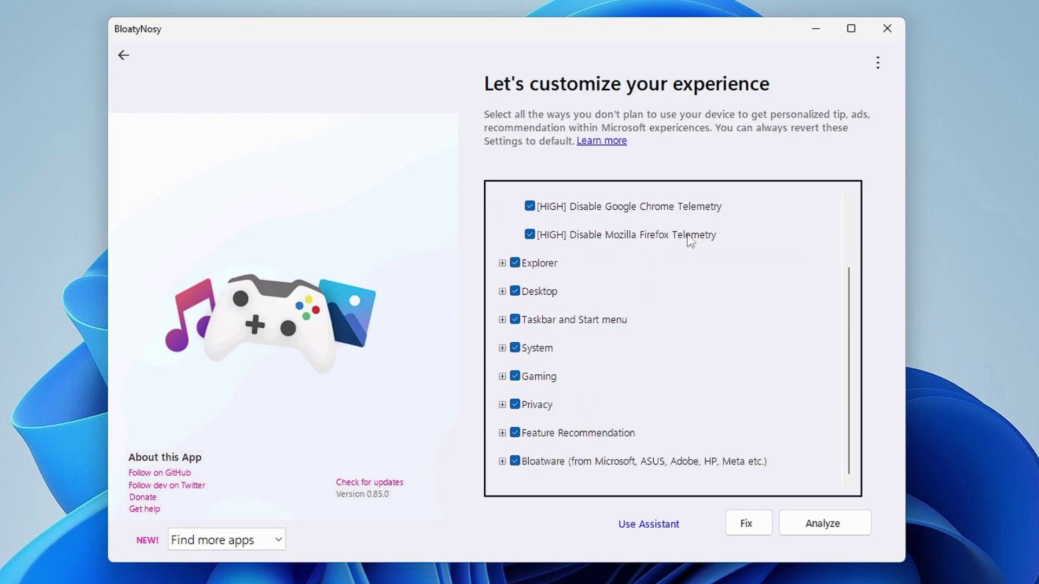
{"action": "left_click", "coordinate": [503, 263]}
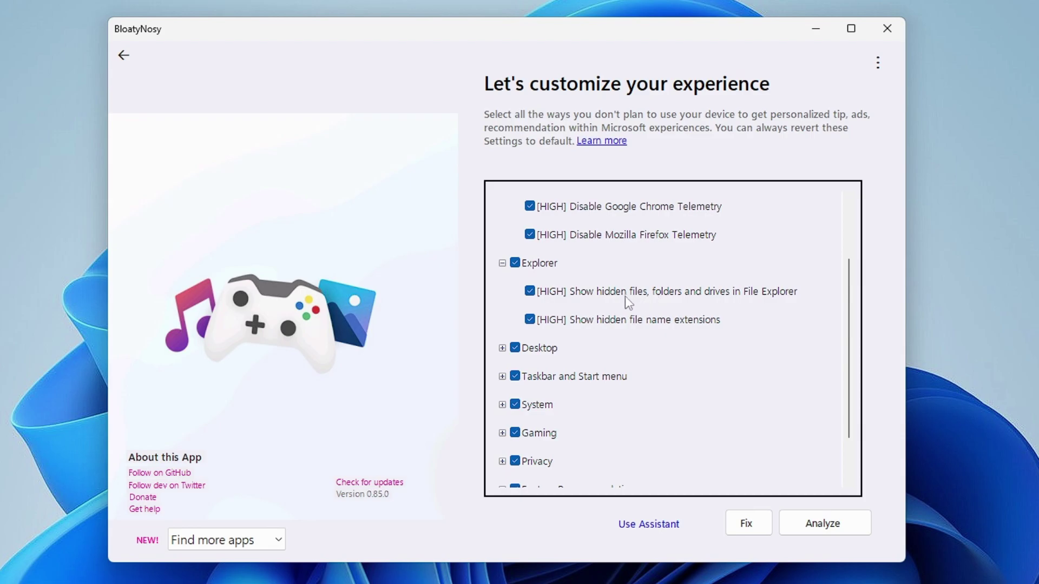
{"action": "scroll", "coordinate": [591, 335], "scroll_direction": "down", "scroll_amount": 2}
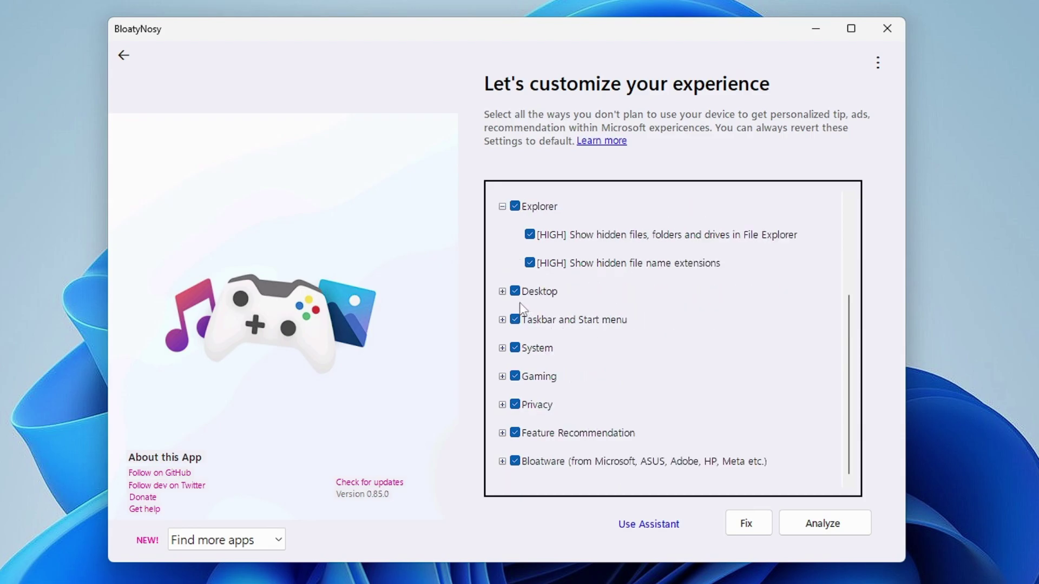
{"action": "left_click", "coordinate": [502, 320]}
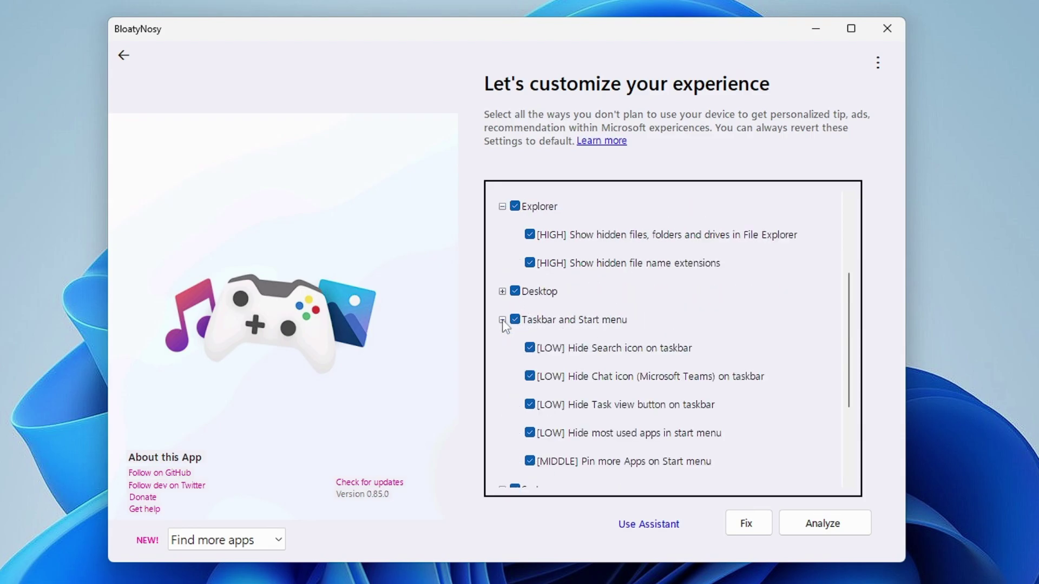
{"action": "scroll", "coordinate": [562, 325], "scroll_direction": "down", "scroll_amount": 3}
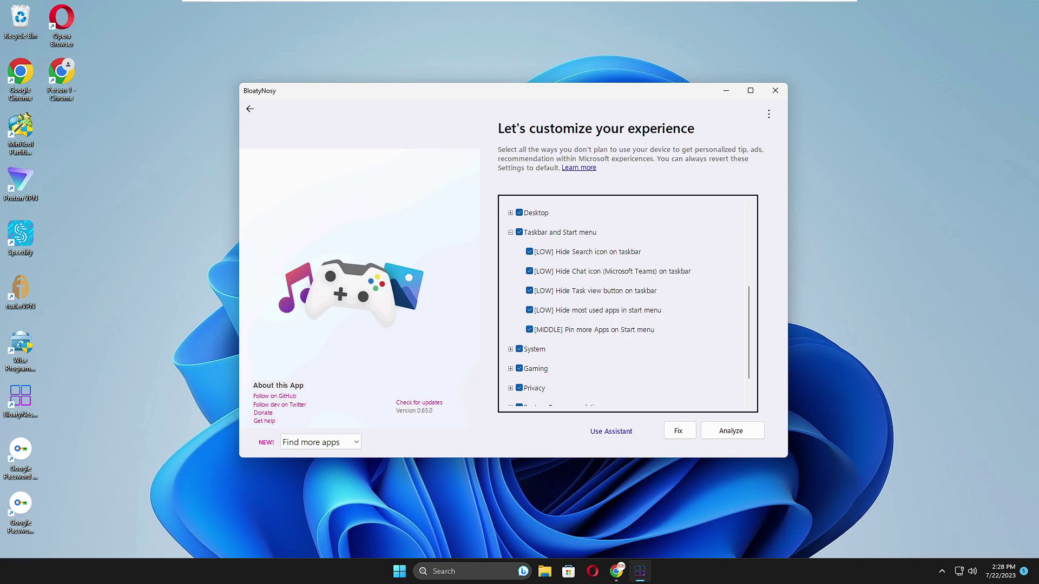
{"action": "left_click", "coordinate": [471, 571]}
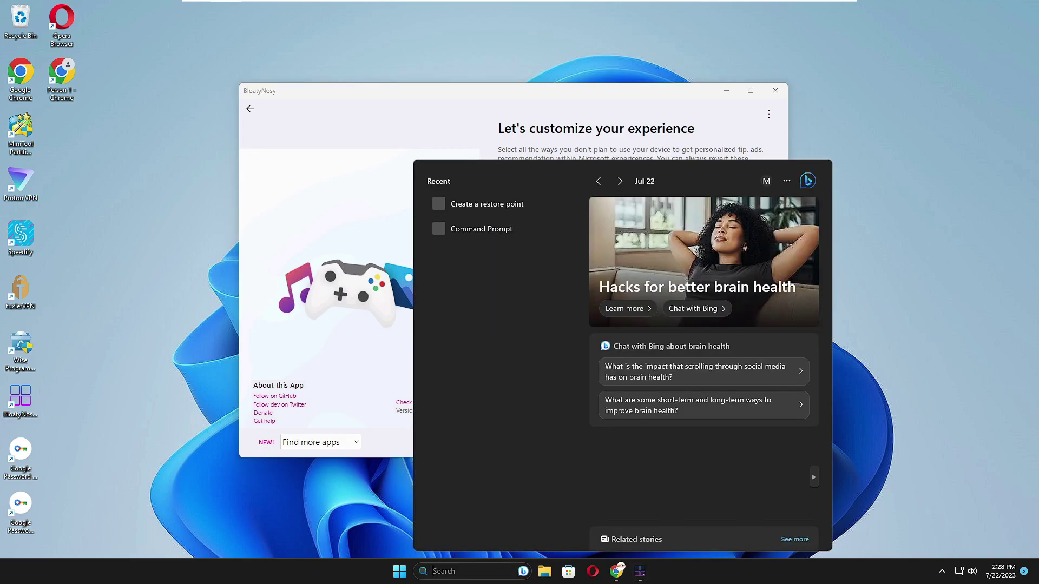
{"action": "left_click", "coordinate": [396, 522]}
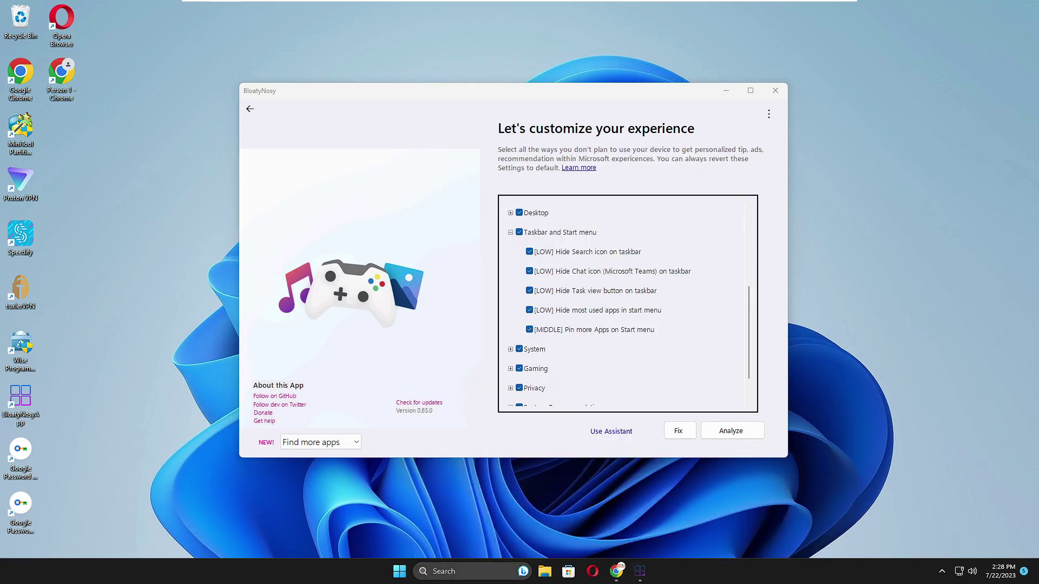
{"action": "left_click", "coordinate": [447, 571]}
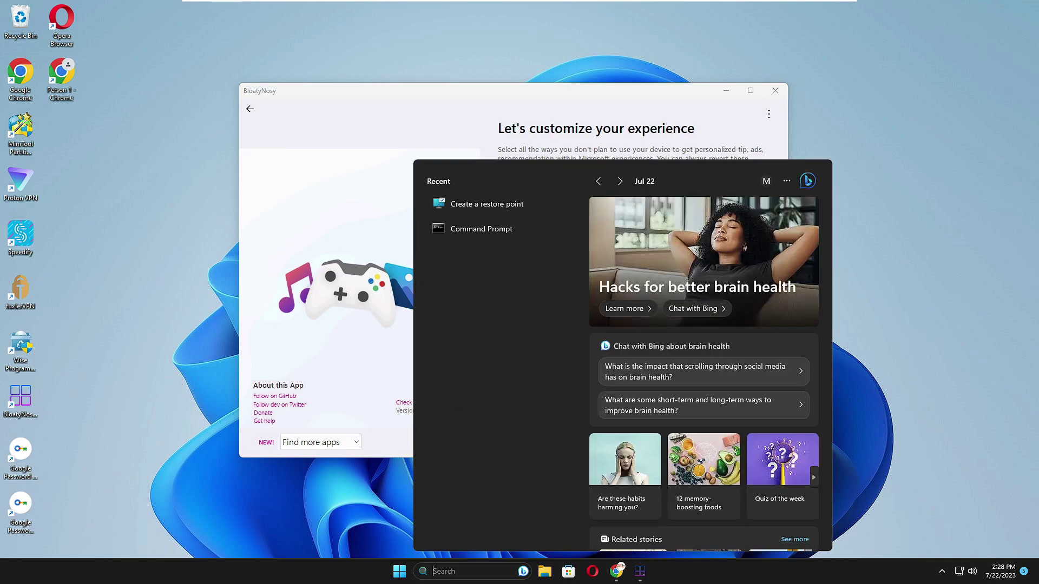
{"action": "left_click", "coordinate": [403, 572]}
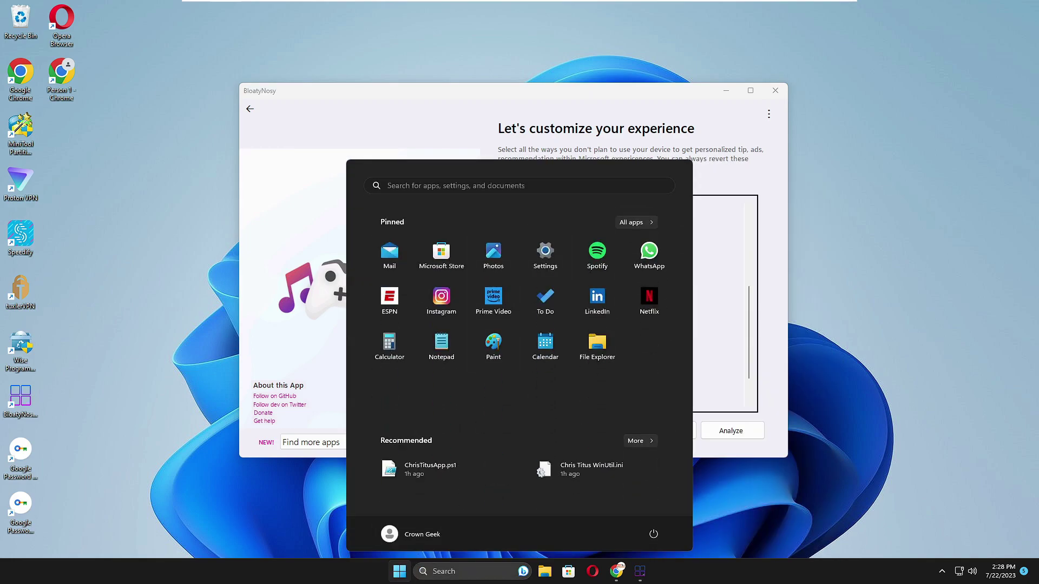
{"action": "left_click", "coordinate": [368, 137]}
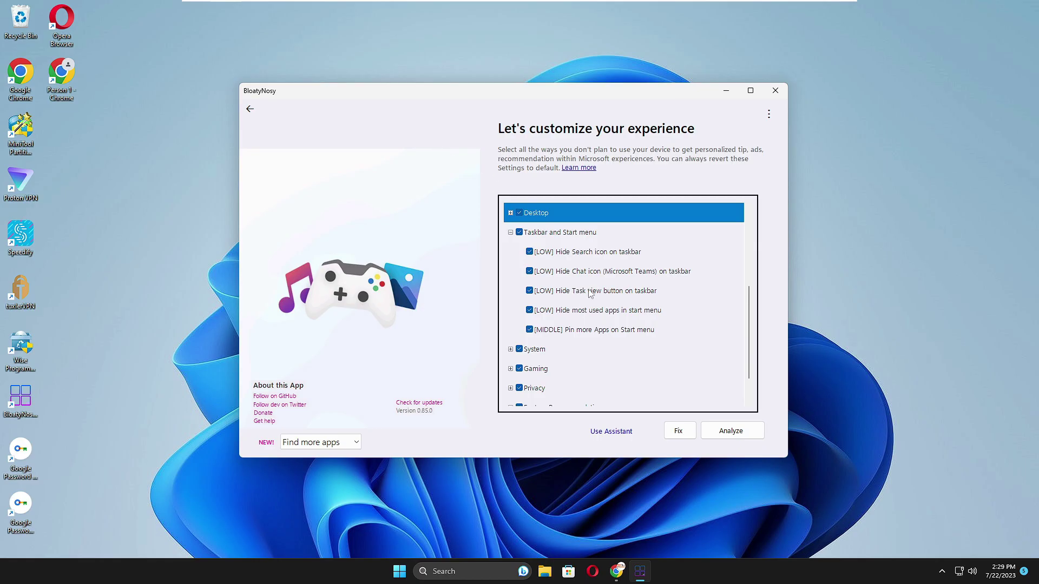
- Analyze the system, then apply the selected fixes and confirm, disabling the taskbar Search icon
{"action": "scroll", "coordinate": [632, 363], "scroll_direction": "down", "scroll_amount": 2}
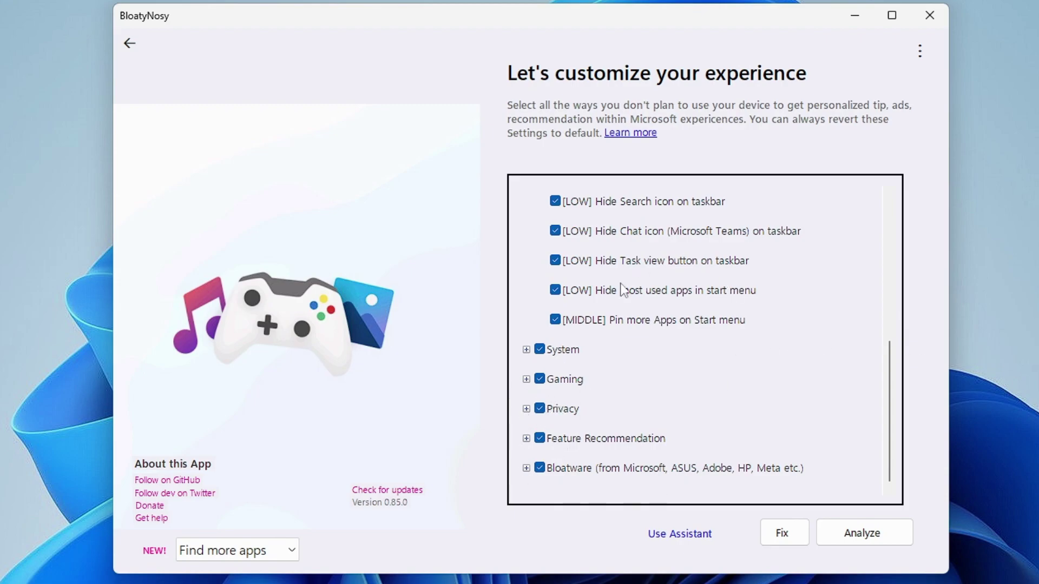
{"action": "left_click", "coordinate": [861, 533]}
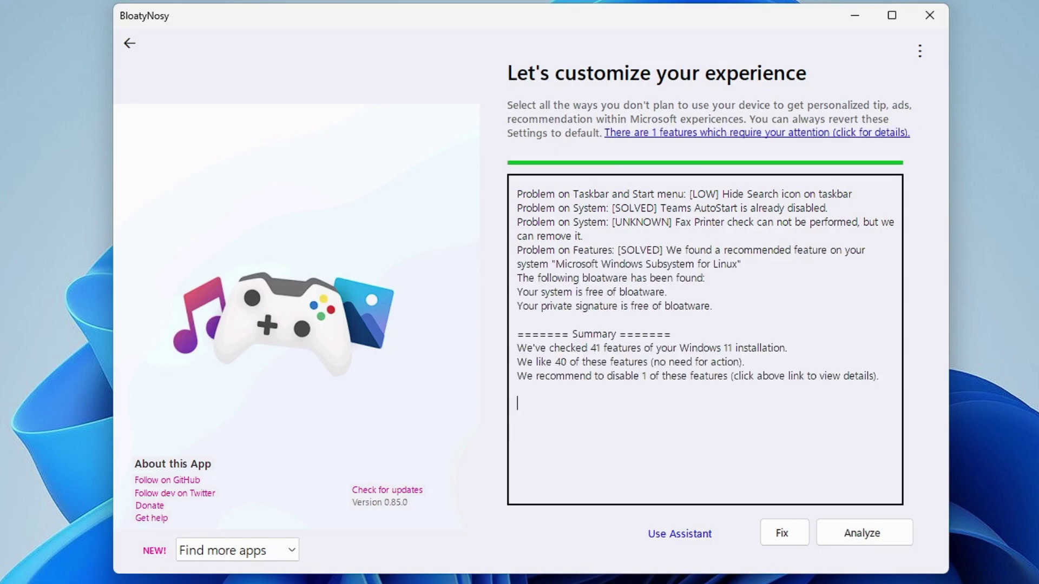
{"action": "left_click", "coordinate": [792, 532]}
{"action": "left_click", "coordinate": [795, 536]}
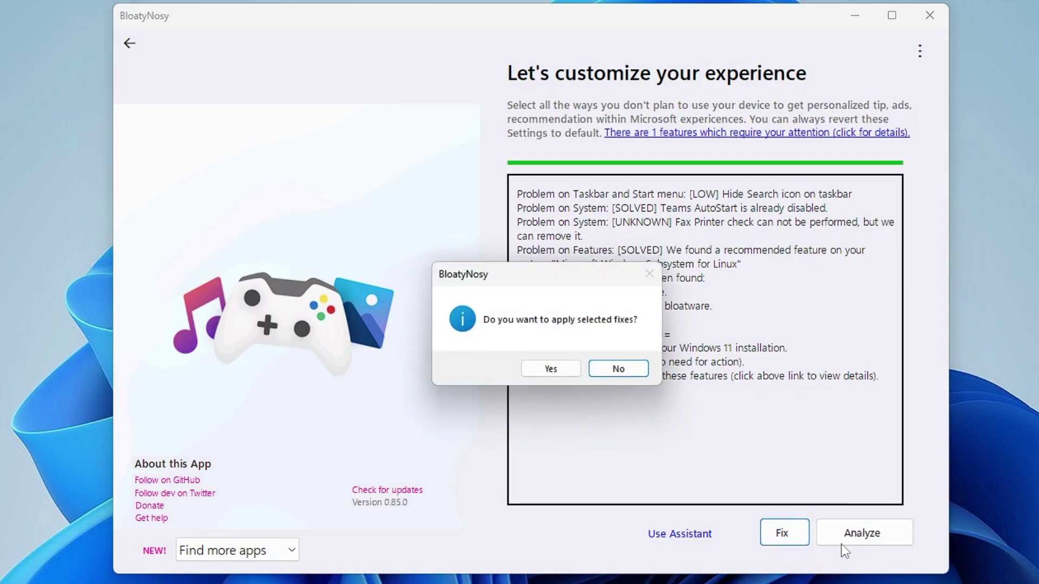
{"action": "left_click", "coordinate": [556, 370]}
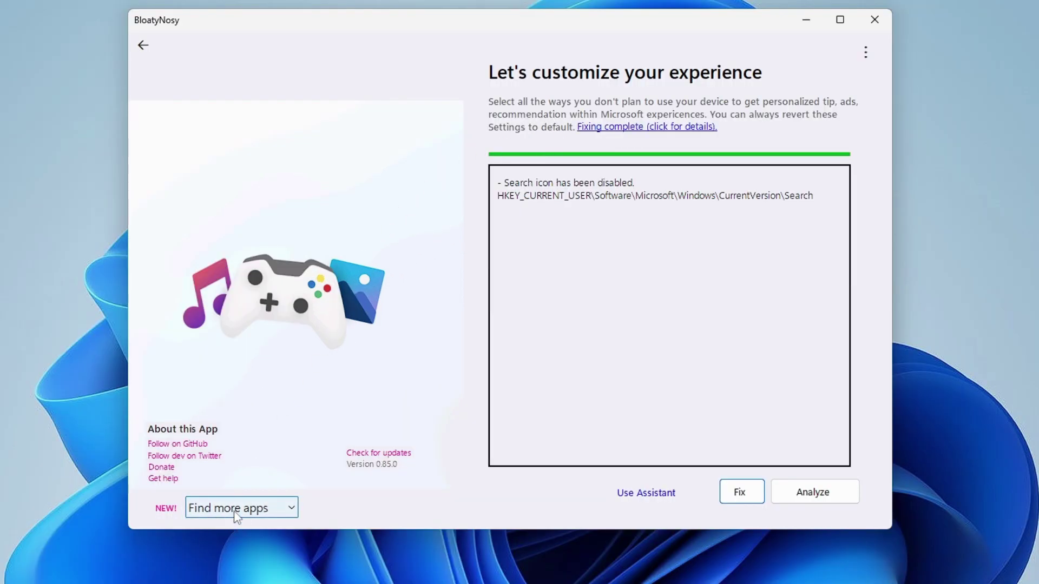
- Switch to BloatPilot and queue Microsoft.SecHealthUI for removal in the Recycle bin
{"action": "left_click", "coordinate": [292, 508]}
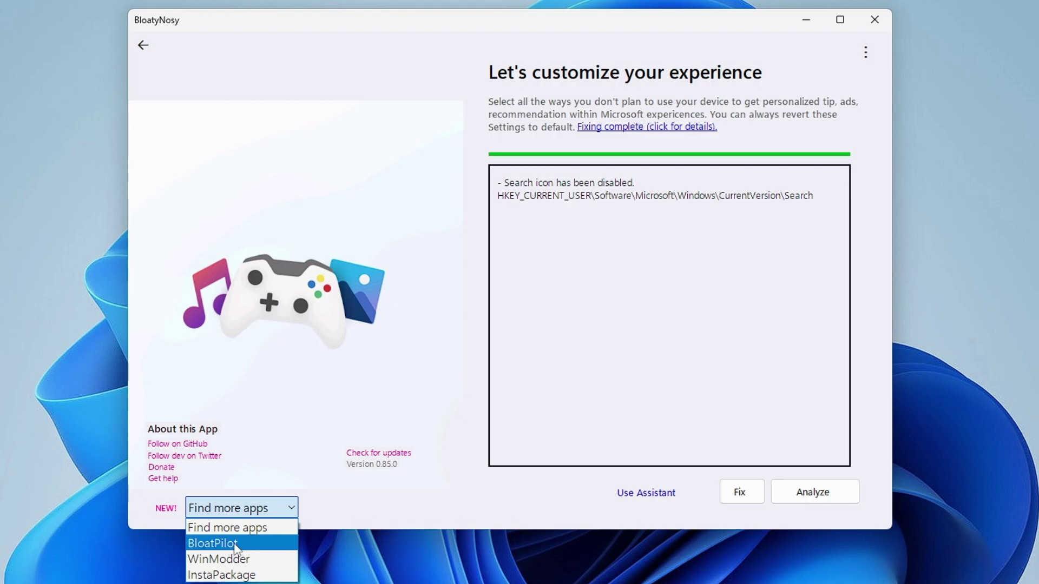
{"action": "left_click", "coordinate": [234, 544]}
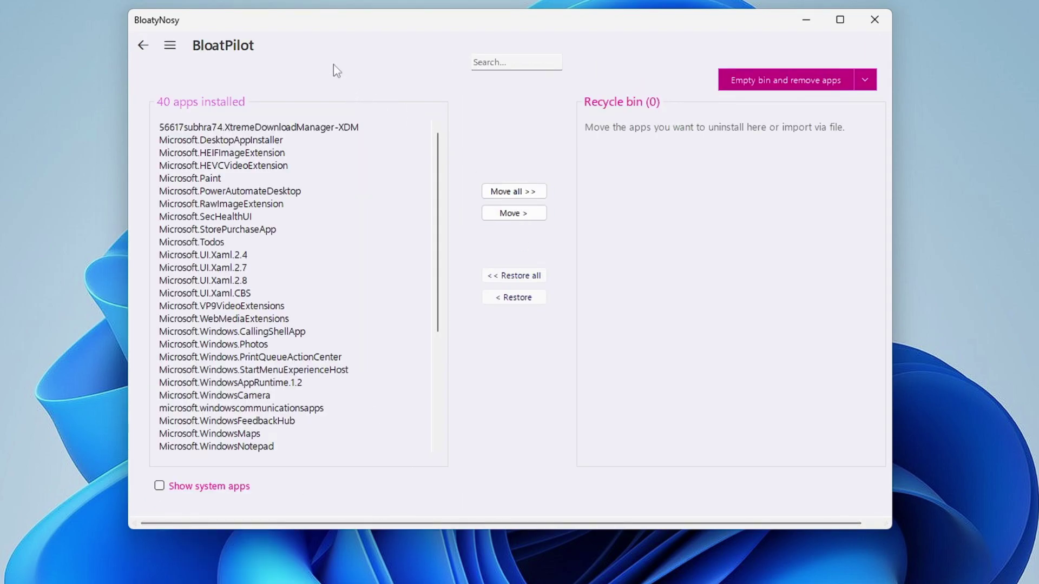
{"action": "left_click", "coordinate": [212, 142]}
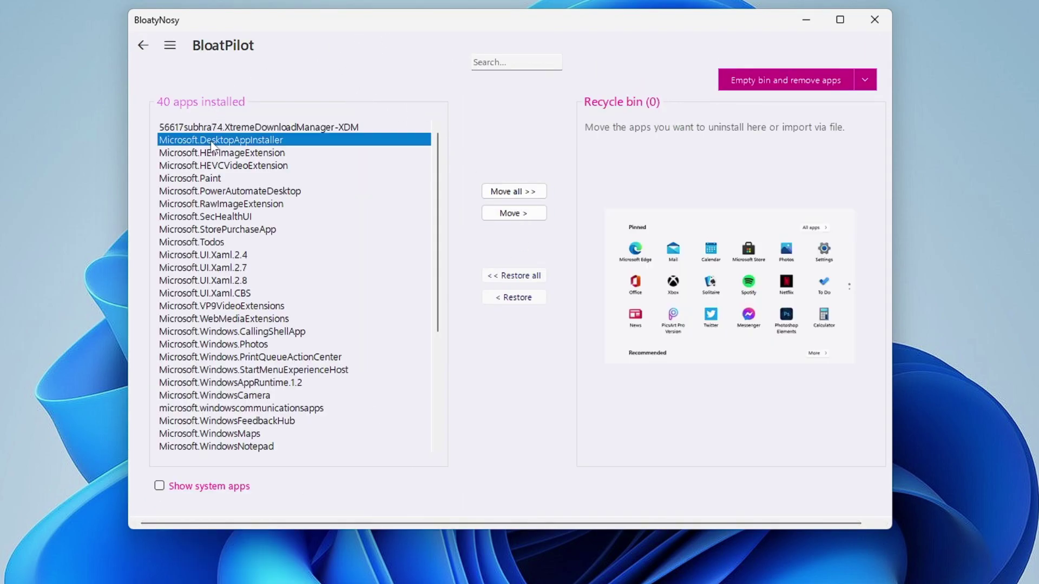
{"action": "left_click", "coordinate": [234, 295]}
{"action": "left_click", "coordinate": [222, 220]}
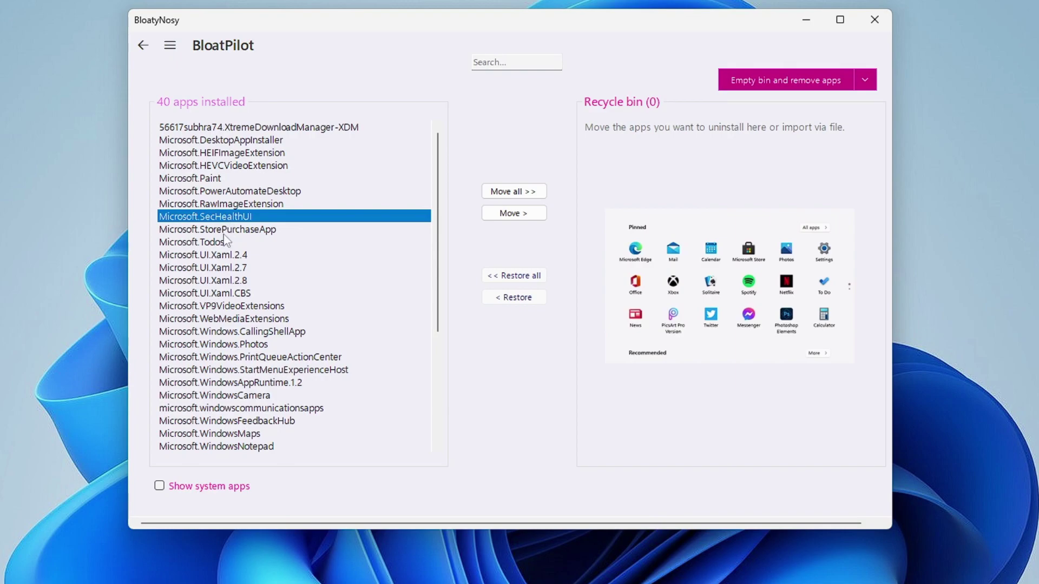
{"action": "left_click", "coordinate": [241, 229]}
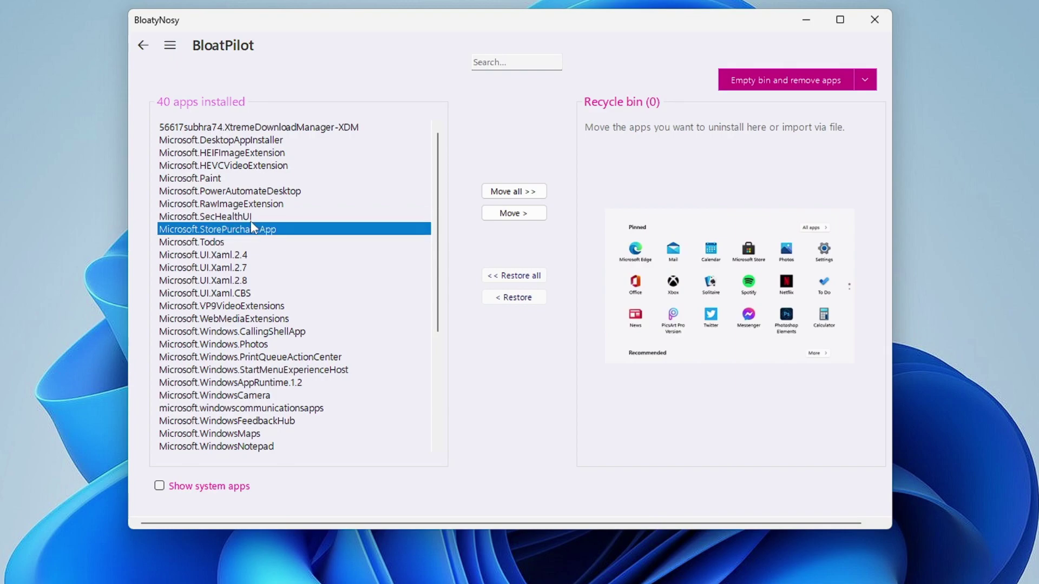
{"action": "left_click", "coordinate": [220, 179]}
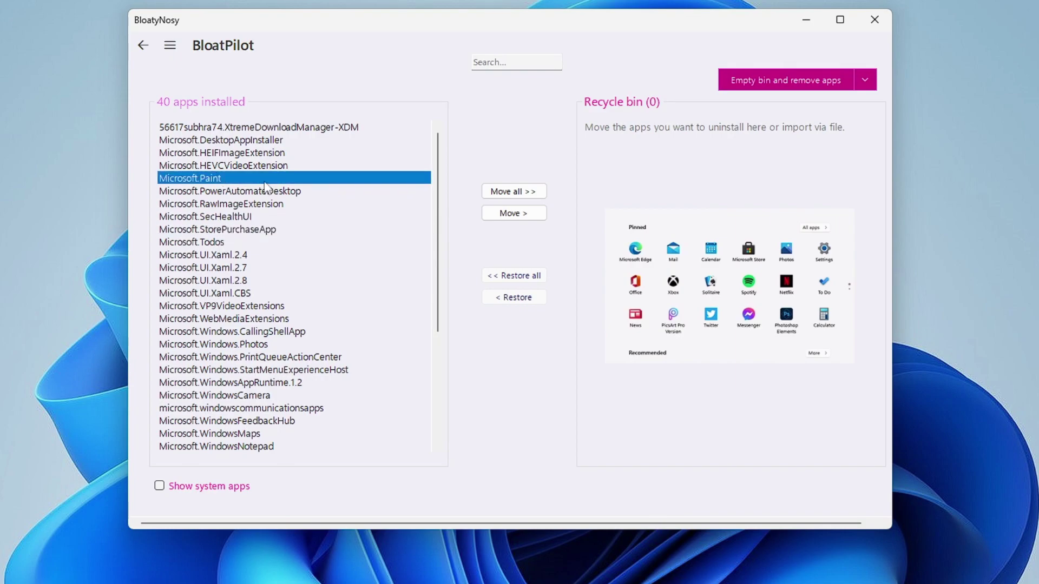
{"action": "left_click", "coordinate": [250, 219]}
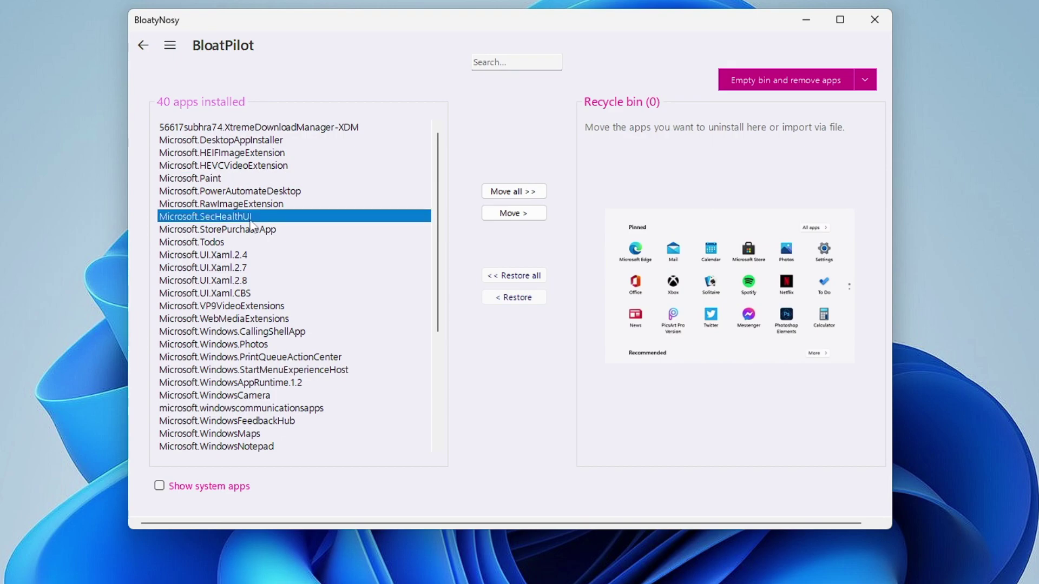
{"action": "left_click", "coordinate": [522, 213]}
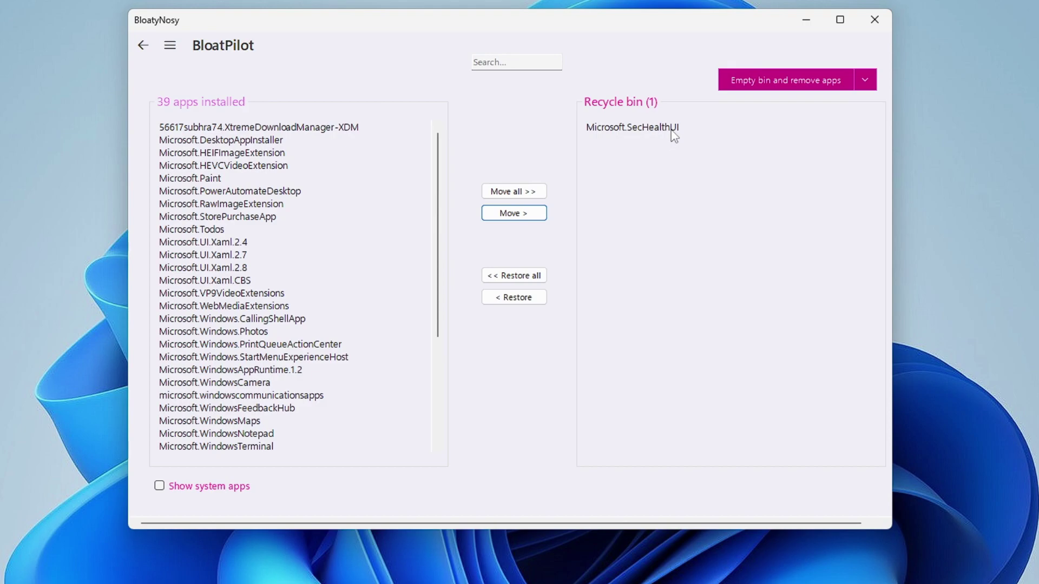
- Queue microsoft.windowscommunicationsapps for removal
{"action": "scroll", "coordinate": [227, 276], "scroll_direction": "down", "scroll_amount": 2}
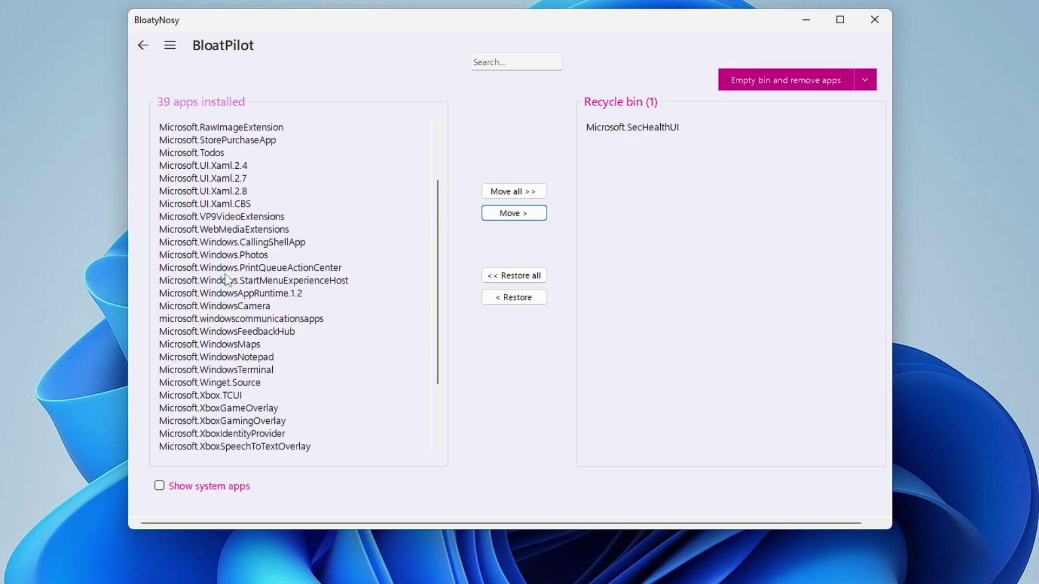
{"action": "scroll", "coordinate": [227, 278], "scroll_direction": "down", "scroll_amount": 1}
{"action": "left_click", "coordinate": [228, 272]}
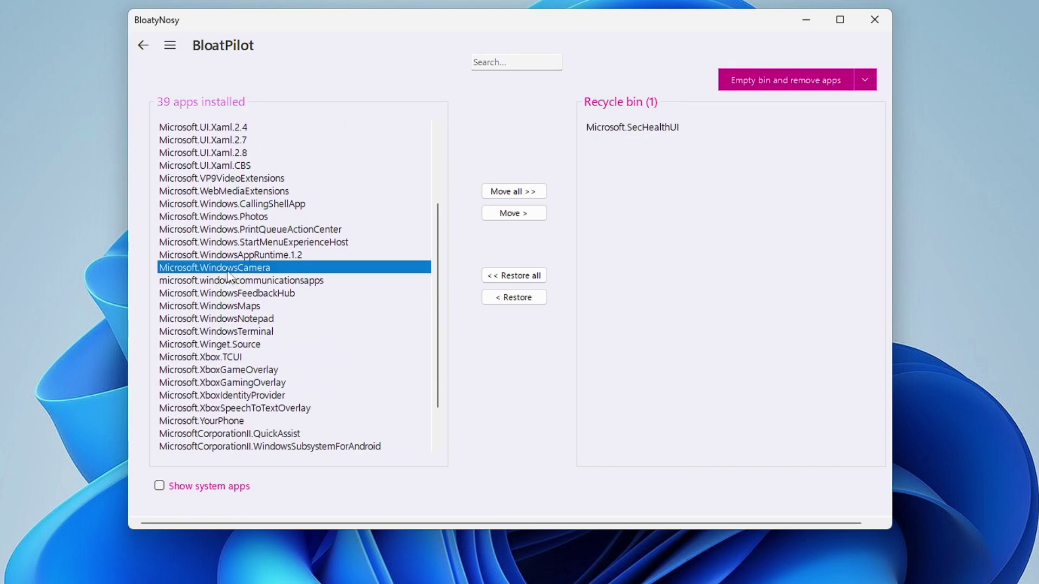
{"action": "left_click", "coordinate": [324, 281]}
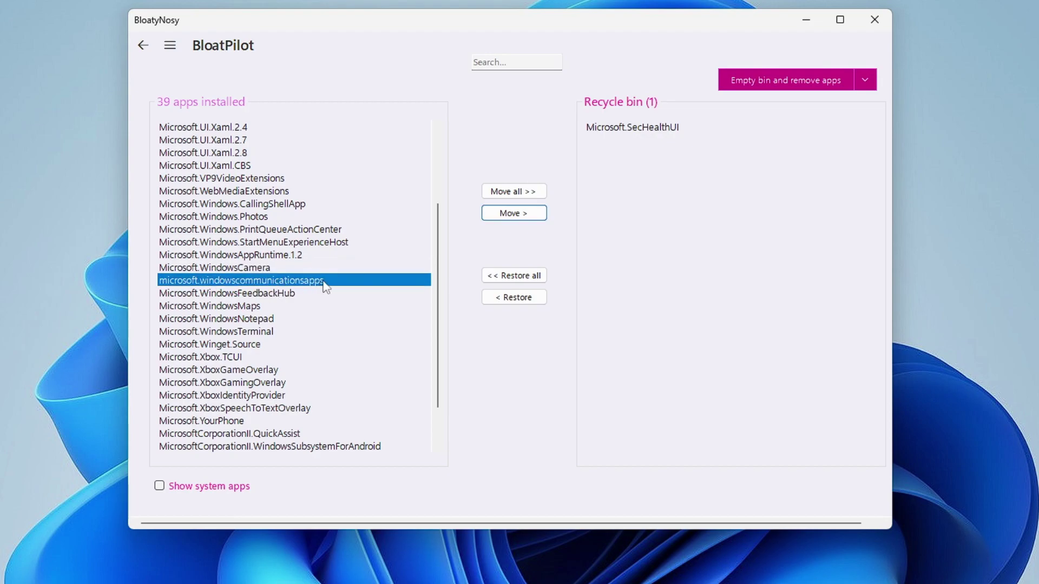
{"action": "left_click", "coordinate": [511, 214]}
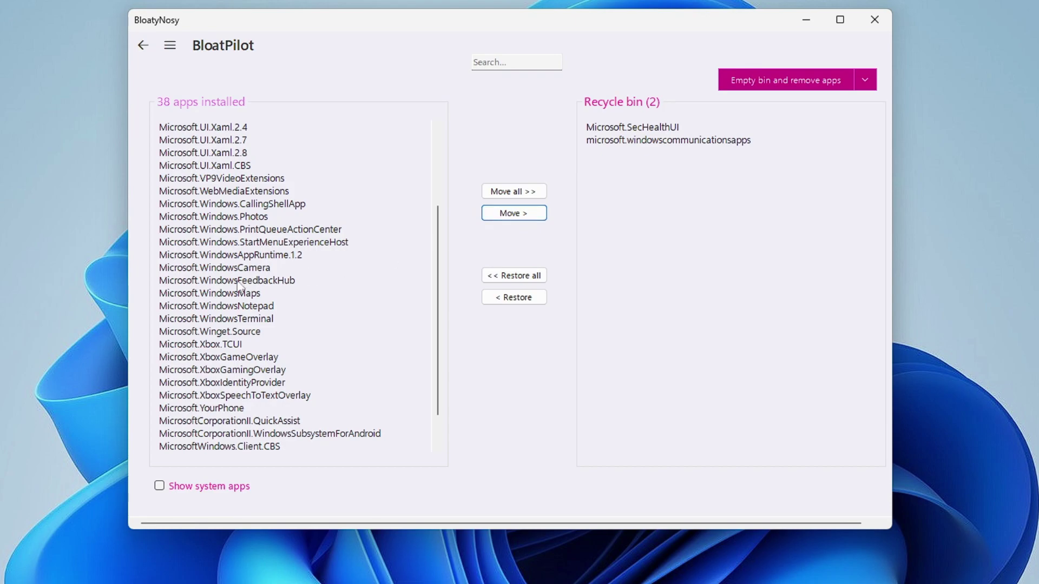
- Queue WindowsMaps, WindowsFeedbackHub, XboxGamingOverlay and XboxIdentityProvider for removal
{"action": "scroll", "coordinate": [276, 295], "scroll_direction": "down", "scroll_amount": 1}
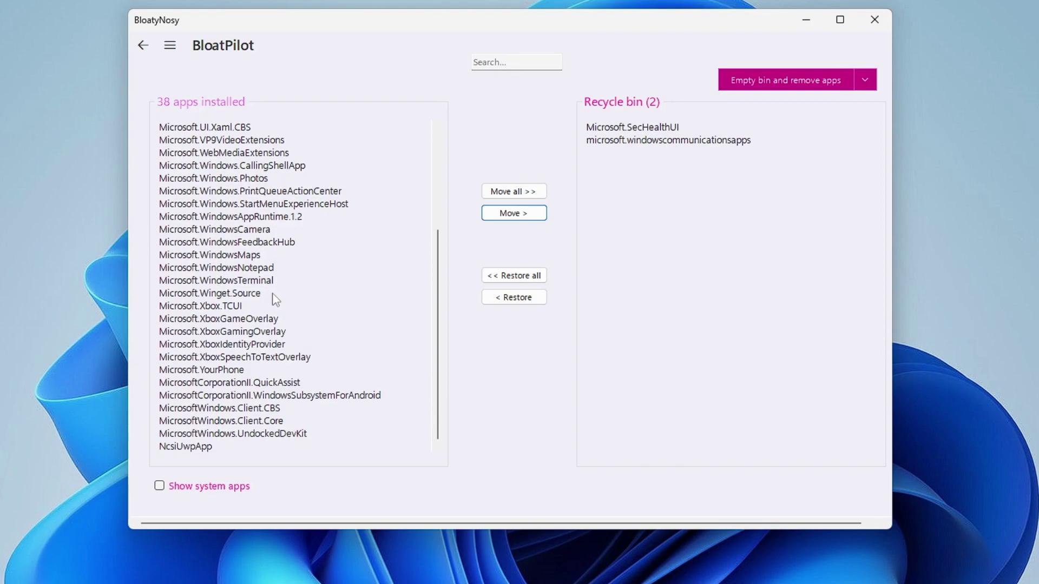
{"action": "left_click", "coordinate": [246, 256]}
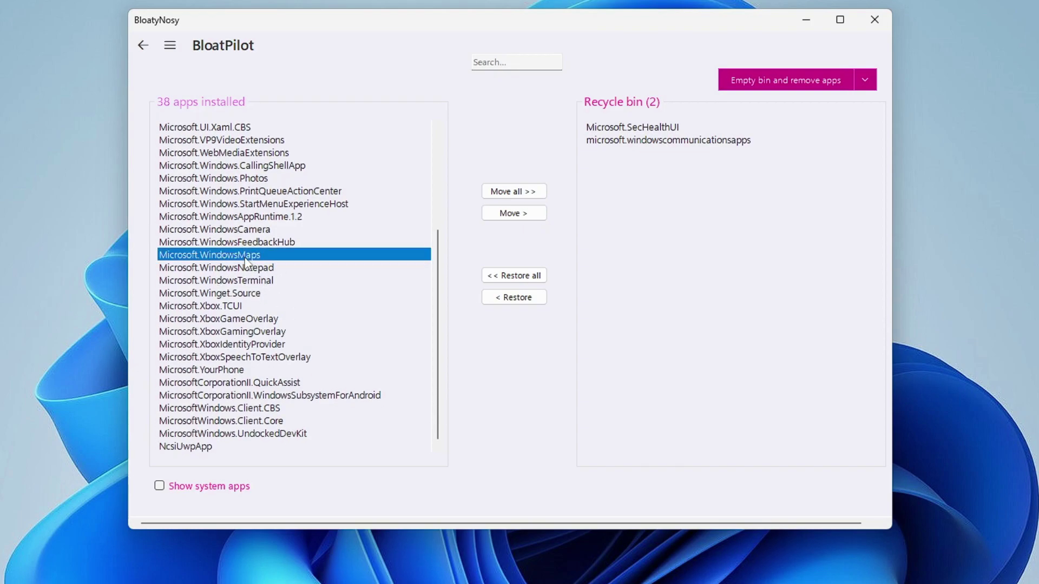
{"action": "left_click", "coordinate": [506, 216]}
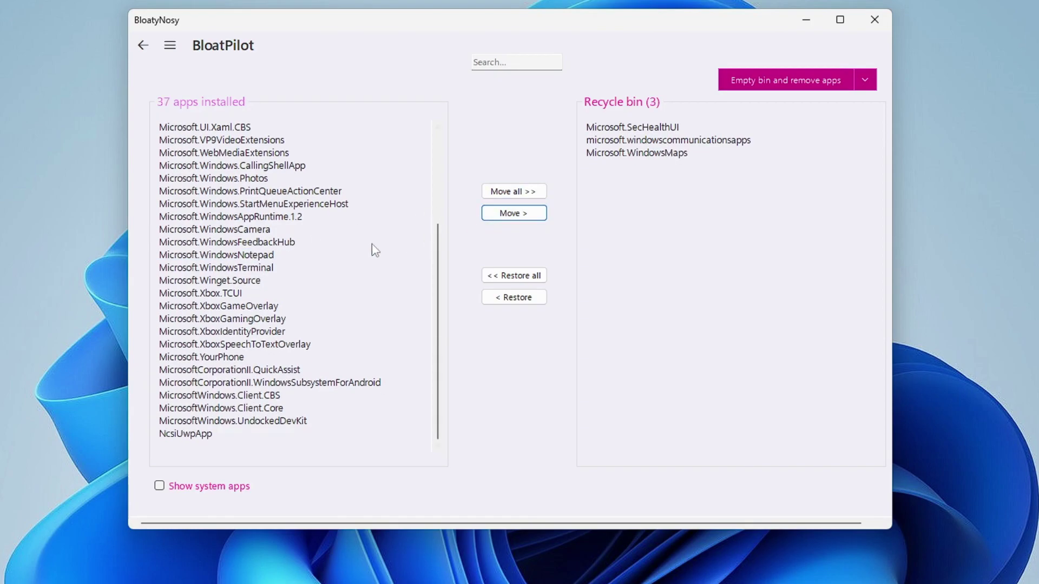
{"action": "left_click", "coordinate": [263, 246]}
{"action": "left_click", "coordinate": [492, 216]}
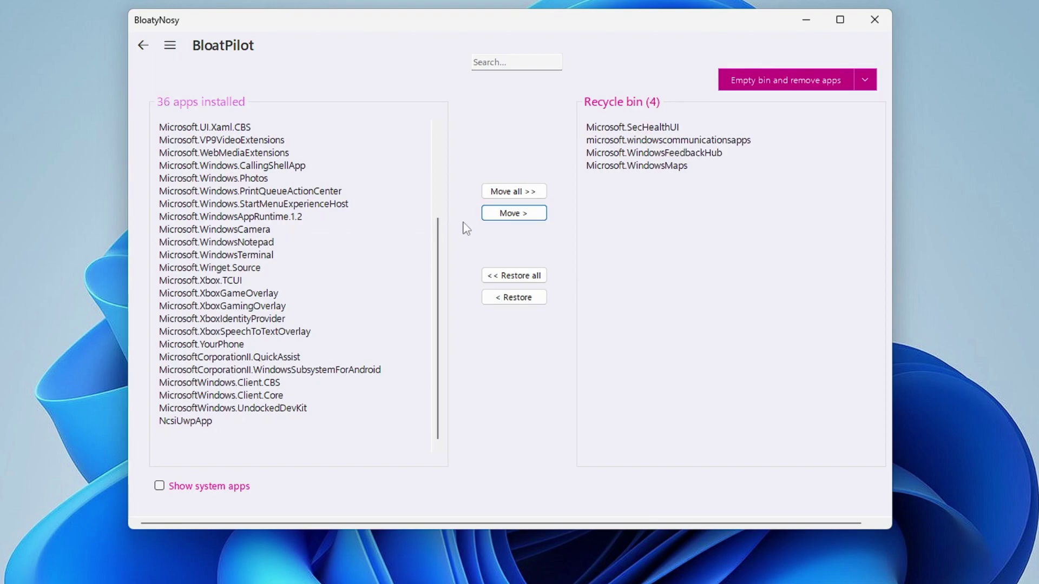
{"action": "left_click", "coordinate": [224, 307]}
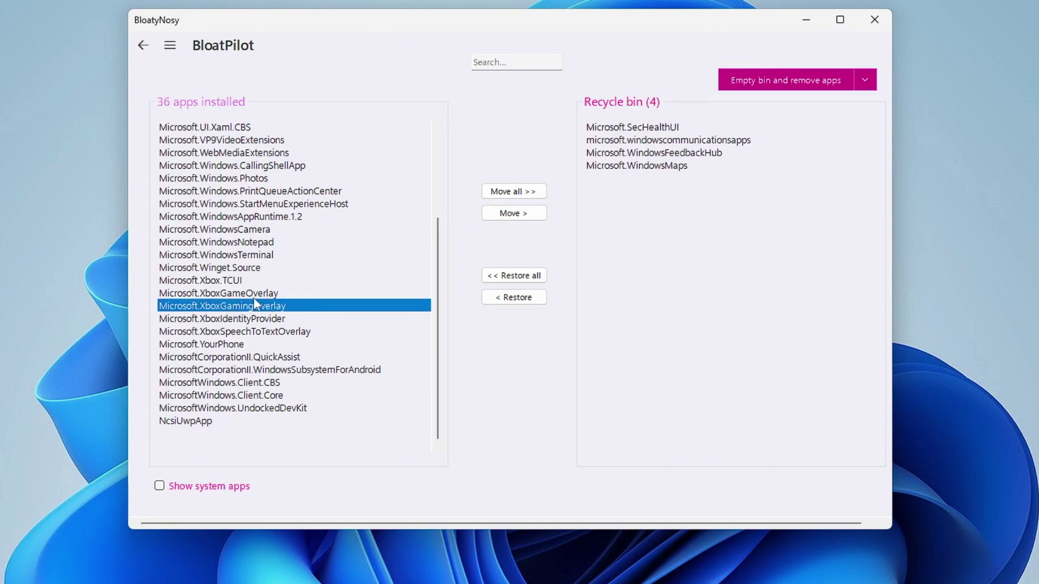
{"action": "left_click", "coordinate": [528, 216]}
{"action": "left_click", "coordinate": [246, 306]}
{"action": "left_click", "coordinate": [493, 213]}
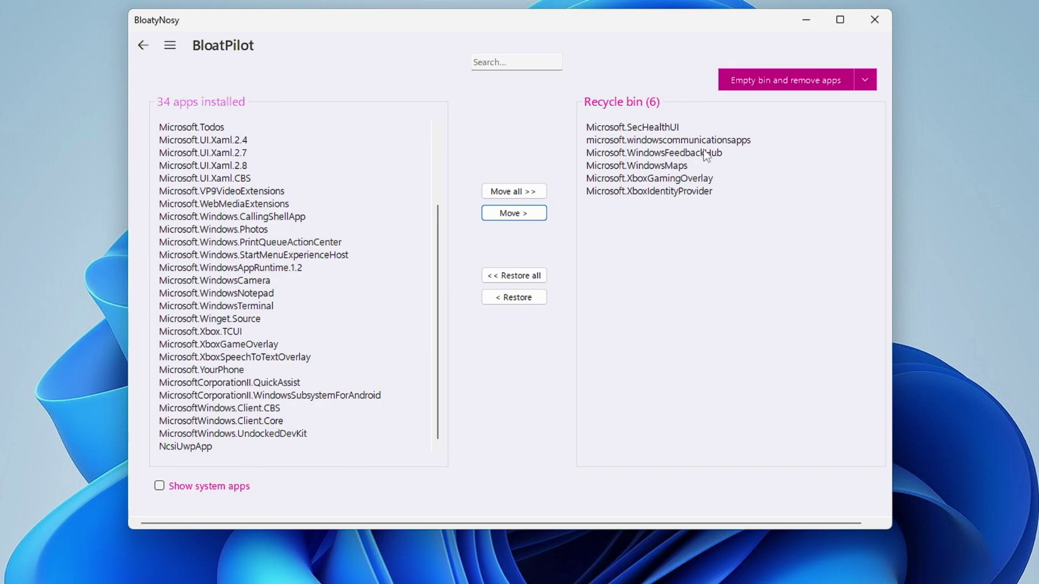
- Empty the BloatPilot bin and confirm uninstalling the six queued apps
{"action": "left_click", "coordinate": [806, 89]}
{"action": "left_click", "coordinate": [576, 344]}
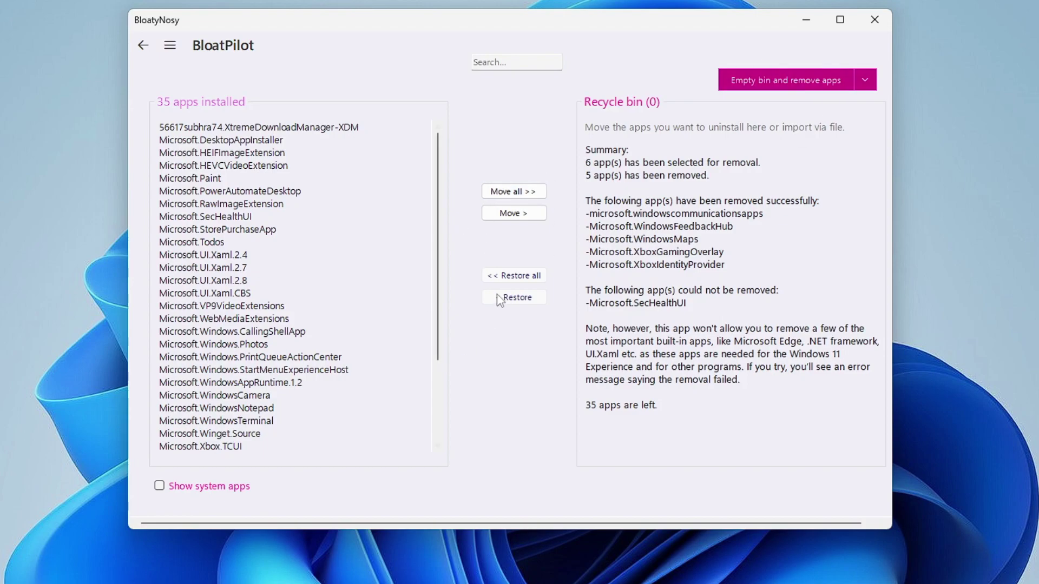
- Return to the main page and switch to WinModder to list its eight installed mods
{"action": "left_click", "coordinate": [143, 45]}
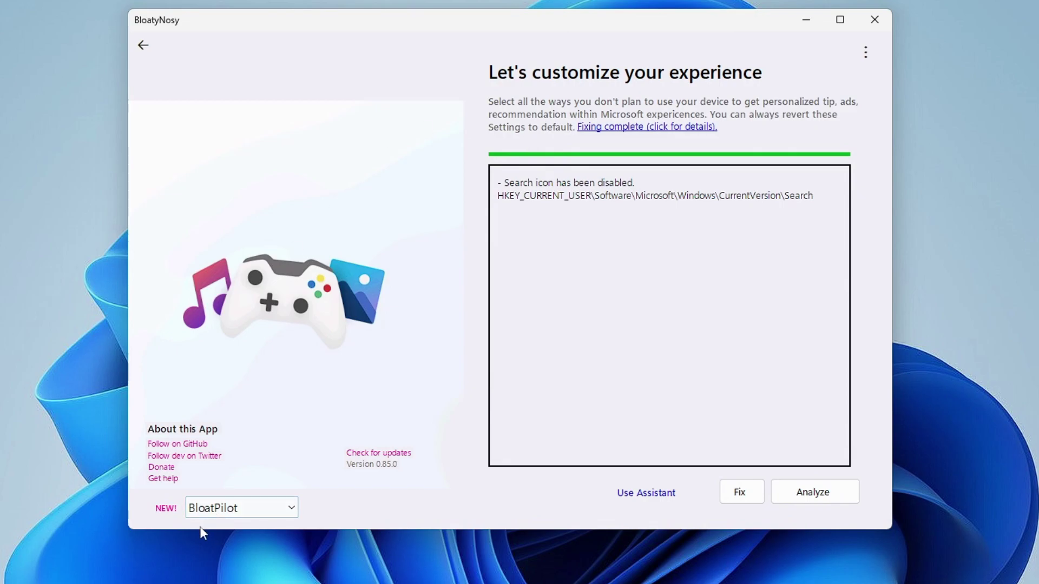
{"action": "left_click", "coordinate": [272, 512]}
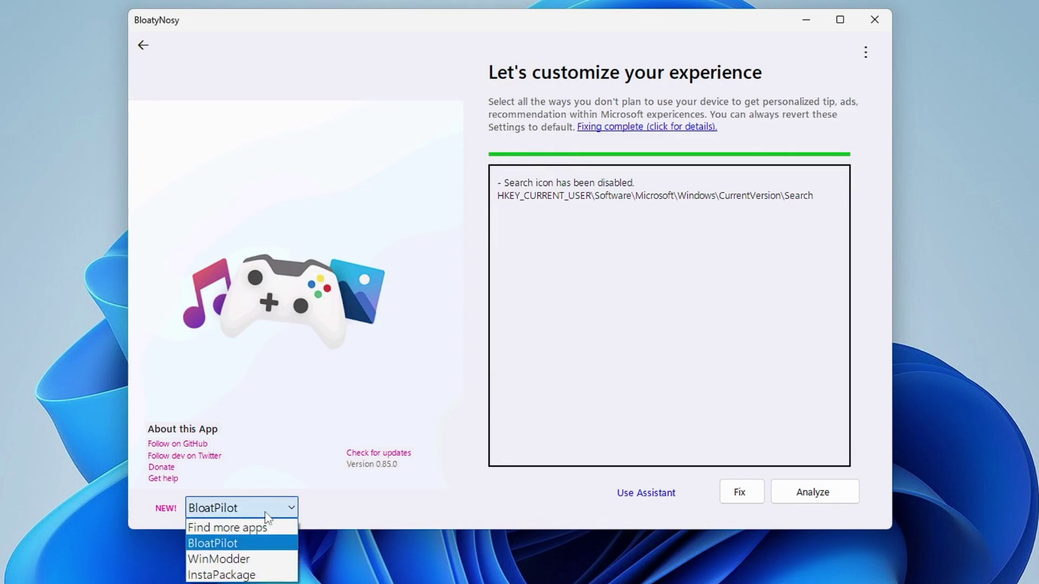
{"action": "left_click", "coordinate": [247, 560]}
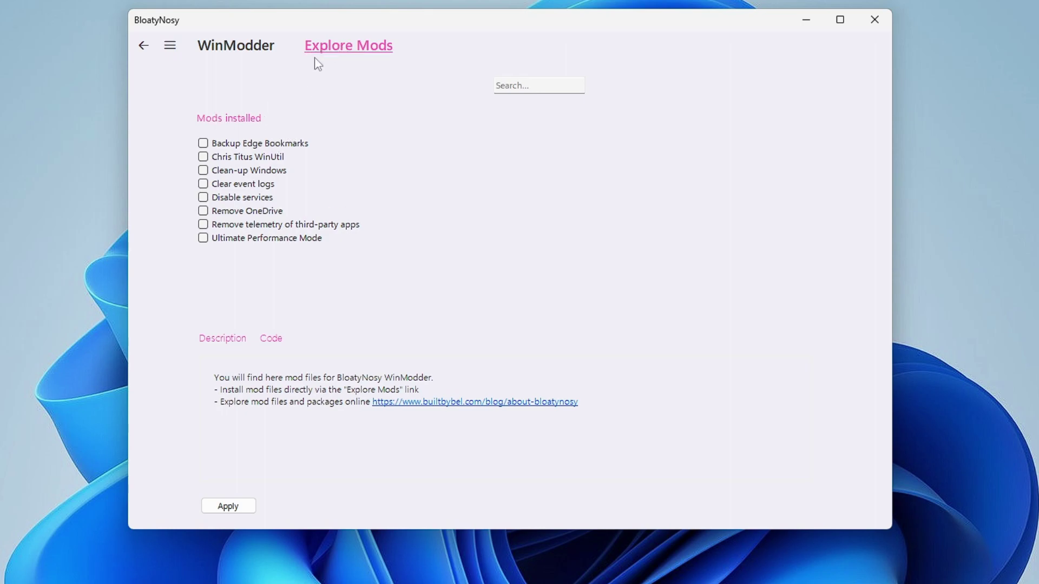
- From the WinModder Marketplace, download and install the 'Remove telemetry of third-party apps' mod
{"action": "left_click", "coordinate": [343, 48]}
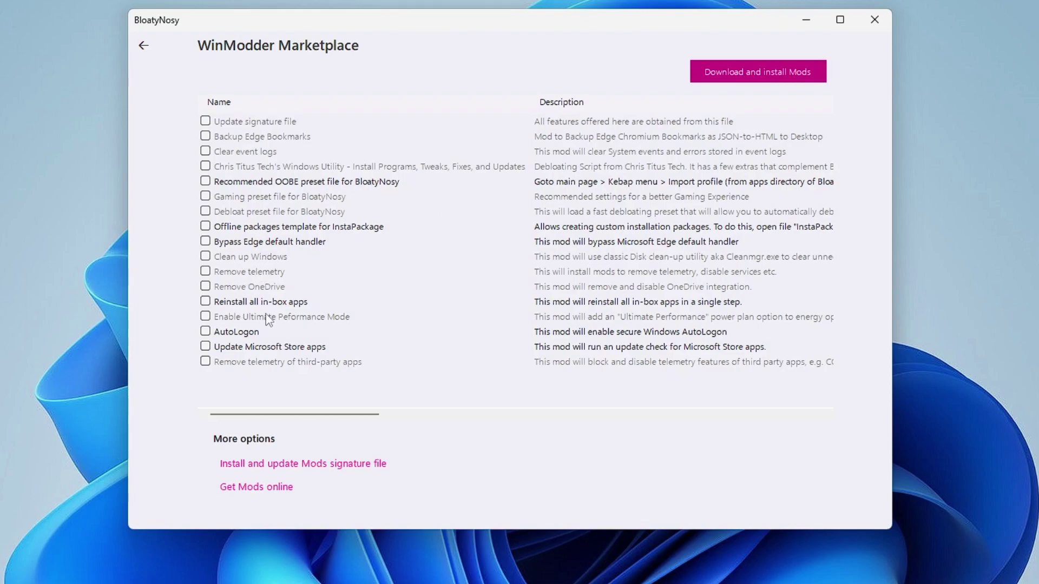
{"action": "scroll", "coordinate": [263, 352], "scroll_direction": "right", "scroll_amount": 1}
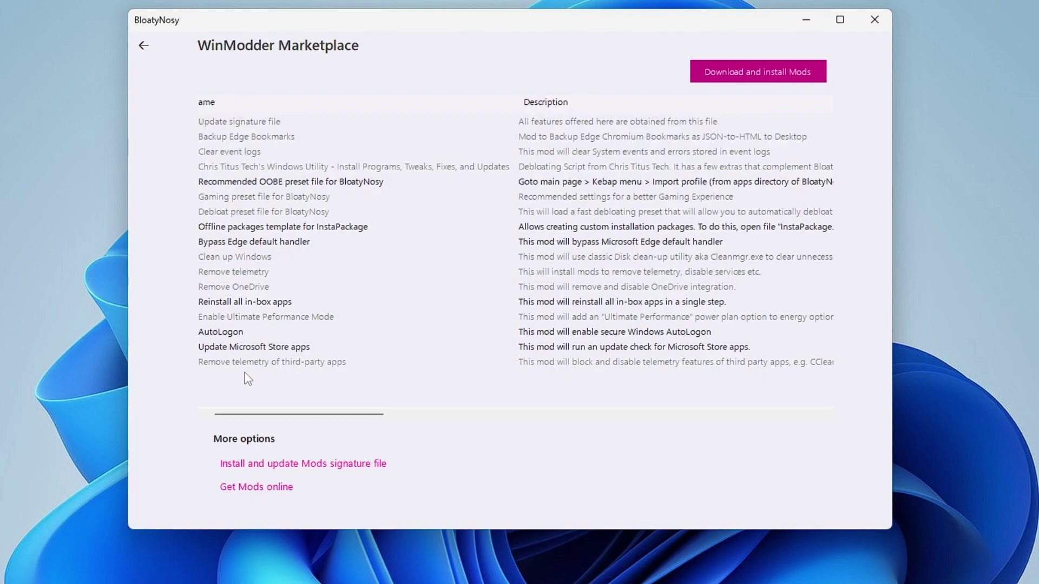
{"action": "left_click", "coordinate": [302, 366]}
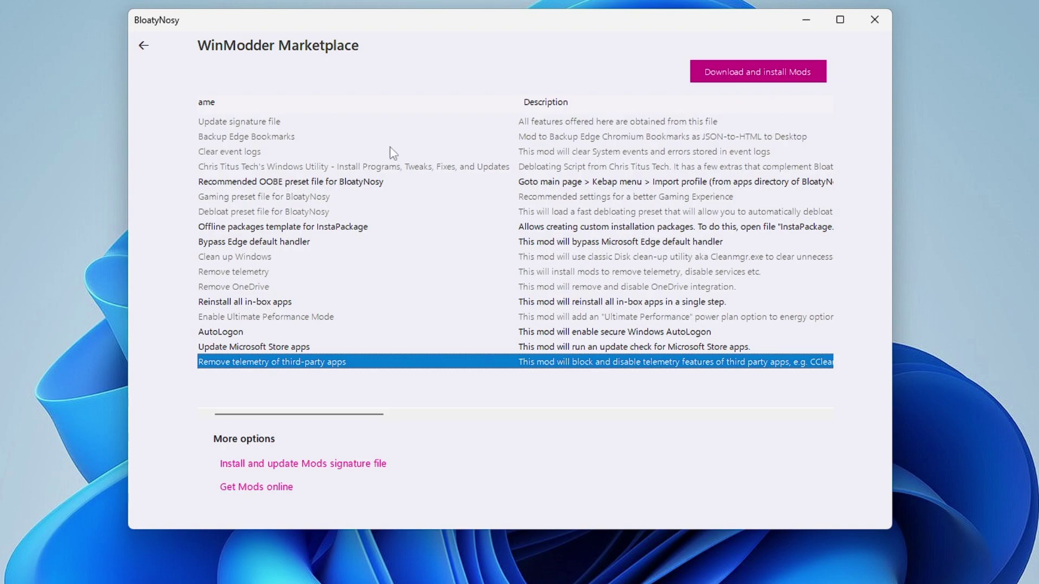
{"action": "left_click", "coordinate": [762, 76]}
- Back in the installed mods list, apply Ultimate Performance Mode and confirm the power plan messages
{"action": "left_click", "coordinate": [145, 46]}
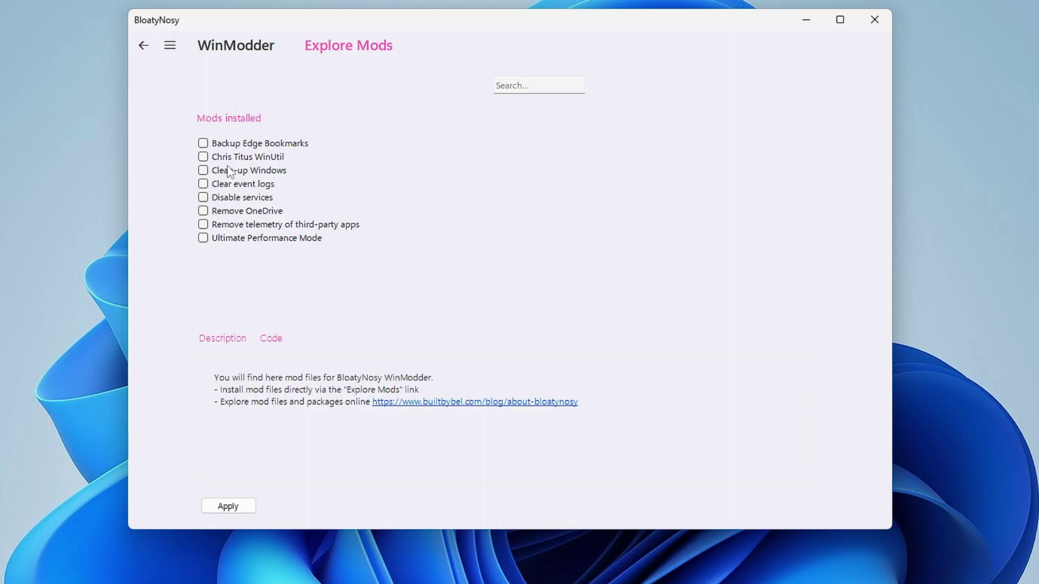
{"action": "left_click", "coordinate": [203, 240]}
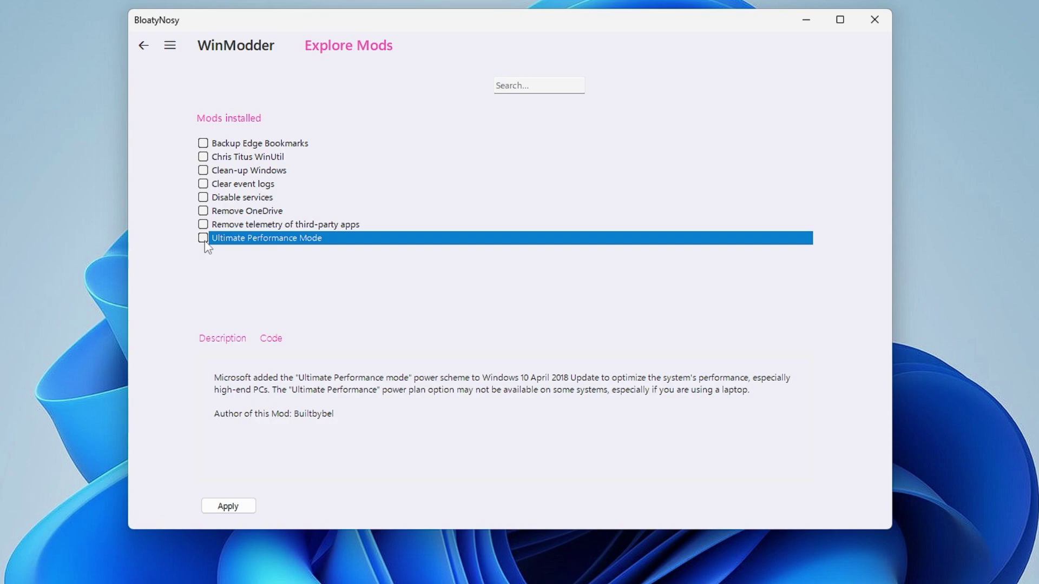
{"action": "left_click", "coordinate": [203, 239]}
{"action": "left_click", "coordinate": [228, 504]}
{"action": "left_click", "coordinate": [581, 342]}
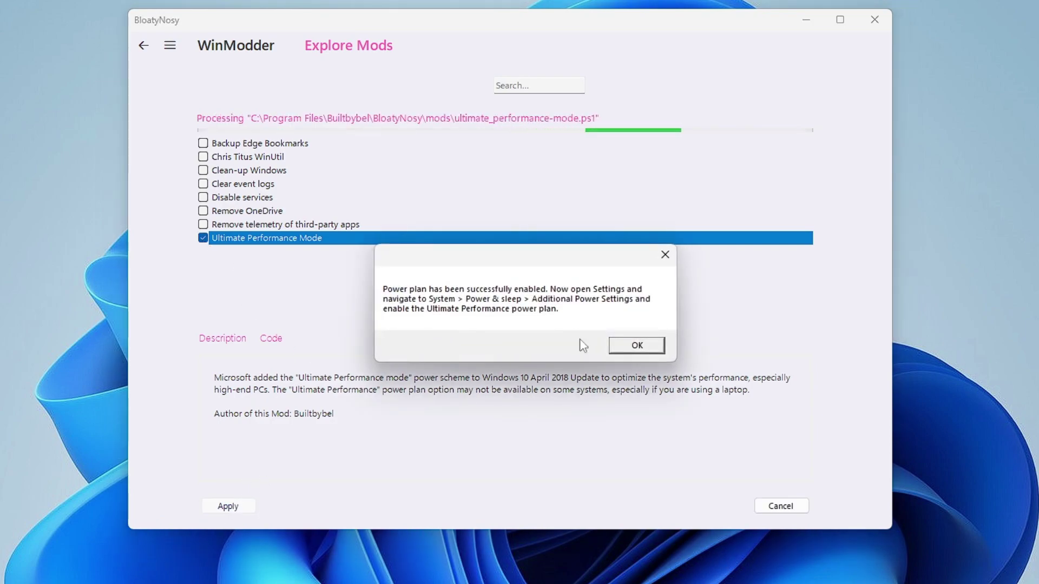
{"action": "left_click", "coordinate": [637, 345]}
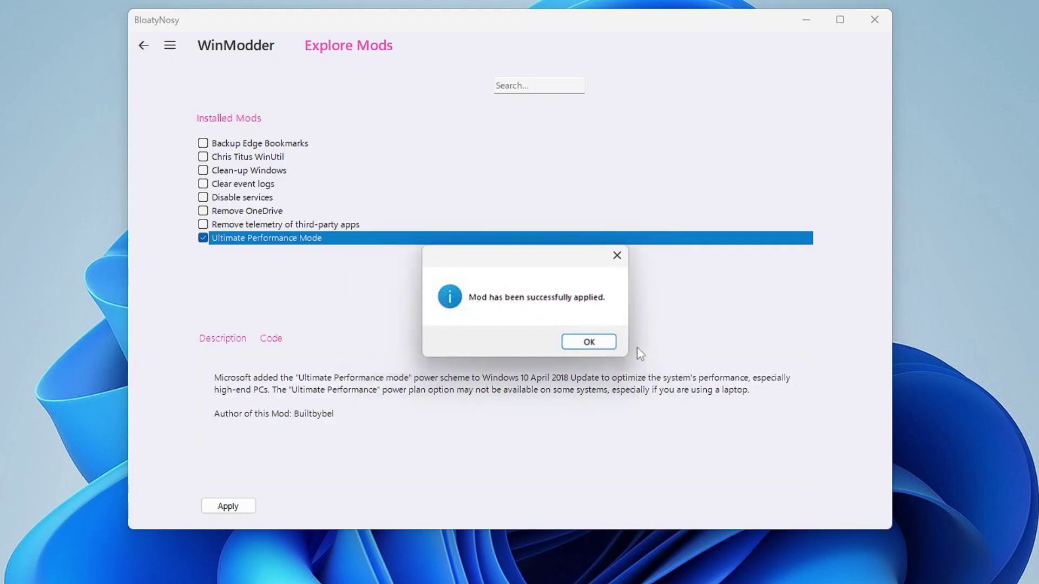
{"action": "left_click", "coordinate": [589, 343]}
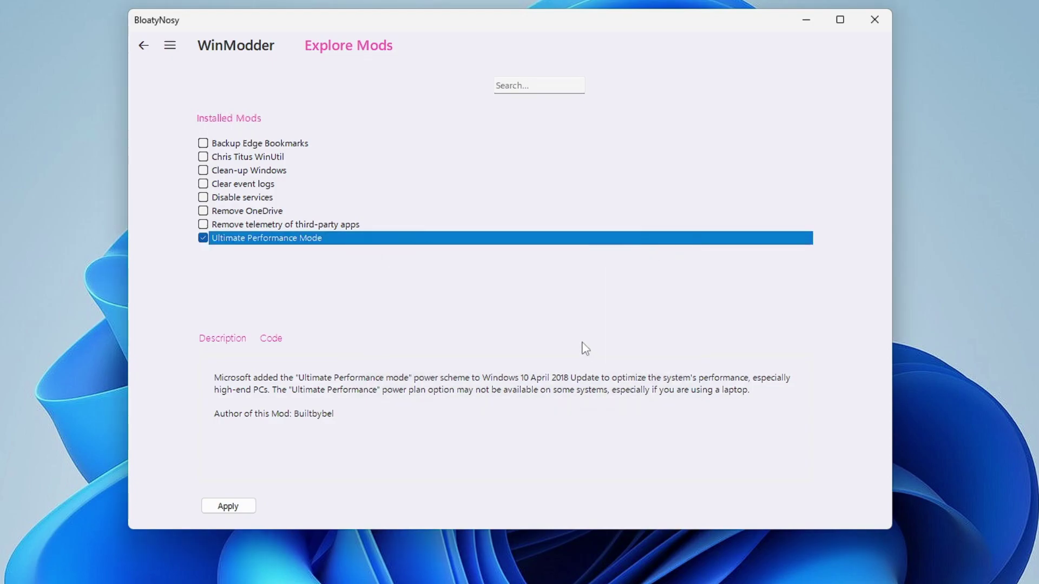
{"action": "left_click", "coordinate": [205, 158]}
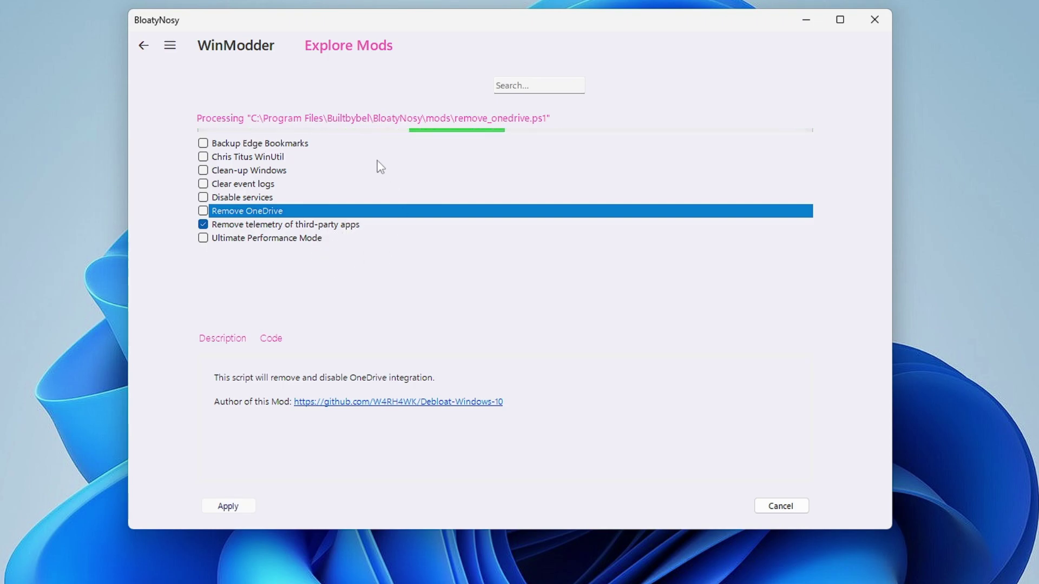
- Open InstaPackage and browse packages from 7zip and Acrobat Reader through Discord and GIMP
{"action": "left_click", "coordinate": [143, 44]}
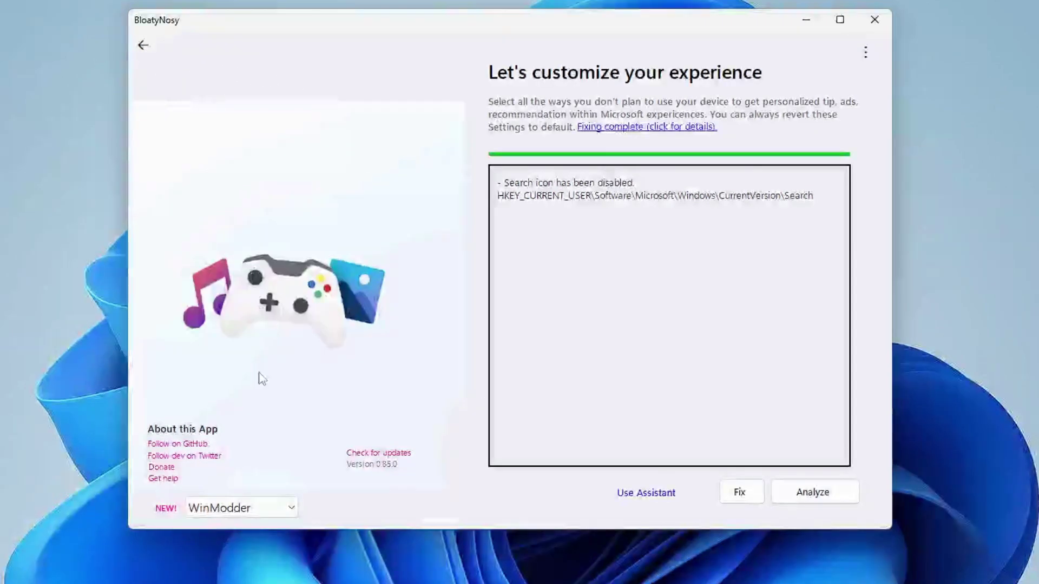
{"action": "left_click", "coordinate": [220, 506]}
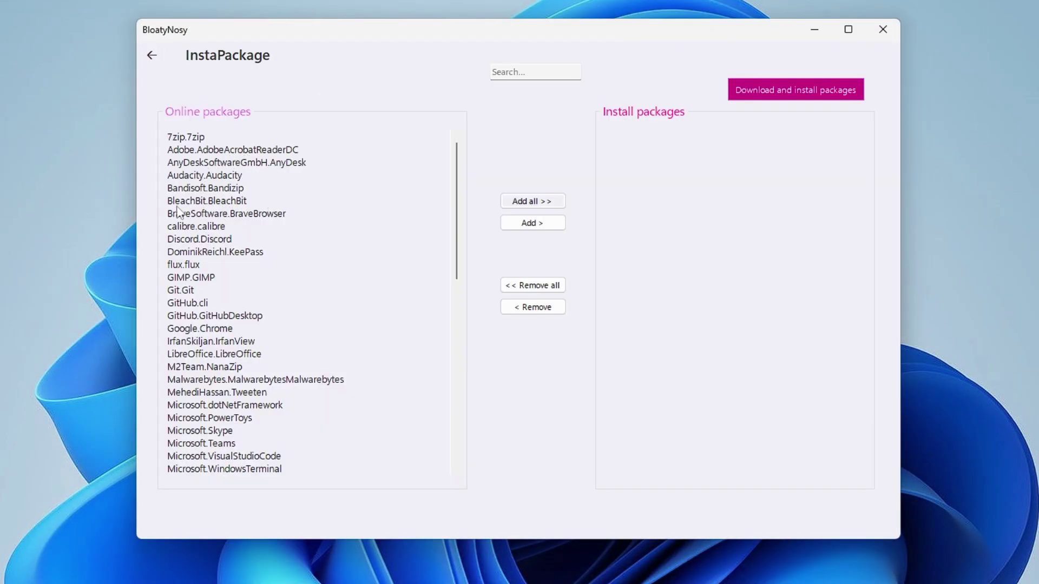
{"action": "left_click", "coordinate": [193, 139]}
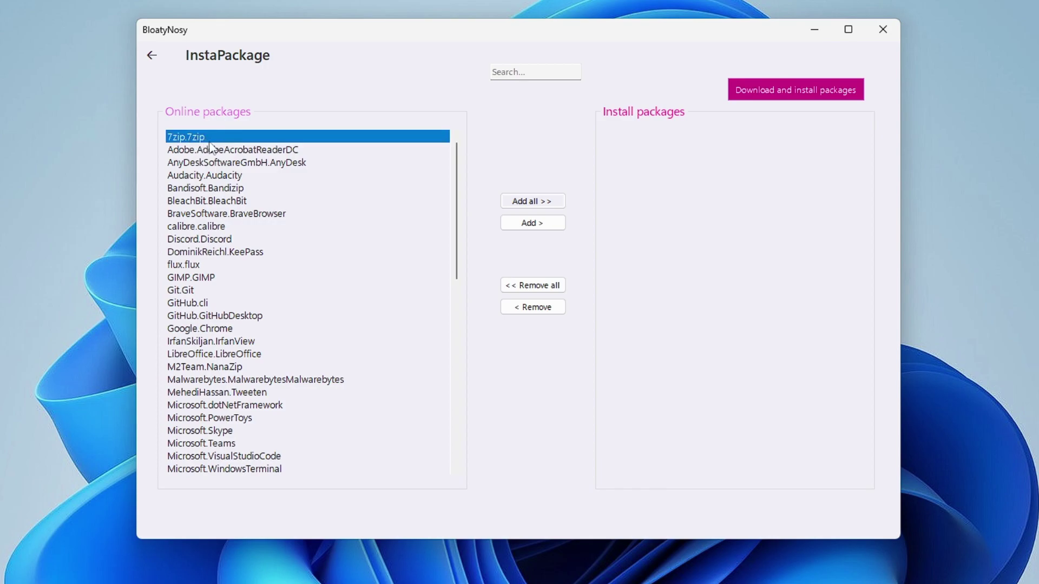
{"action": "left_click", "coordinate": [209, 151]}
{"action": "left_click", "coordinate": [214, 165]}
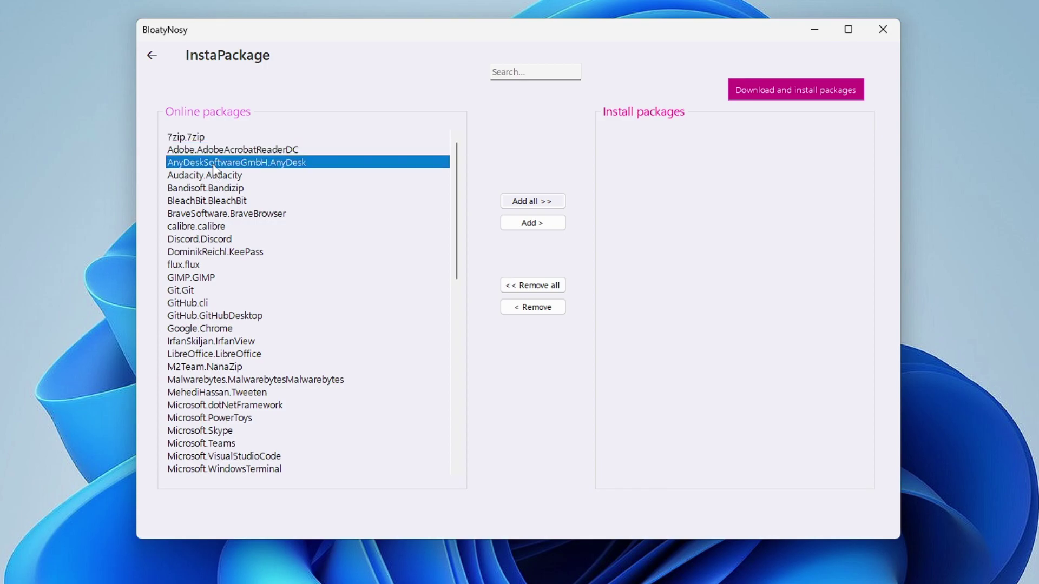
{"action": "left_click", "coordinate": [214, 176]}
{"action": "left_click", "coordinate": [211, 188]}
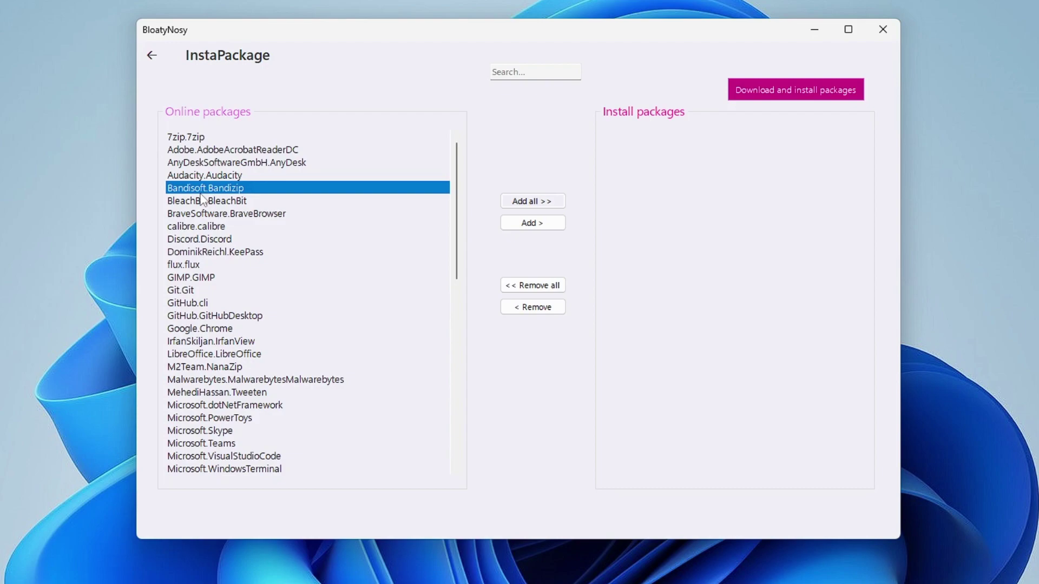
{"action": "left_click", "coordinate": [198, 240]}
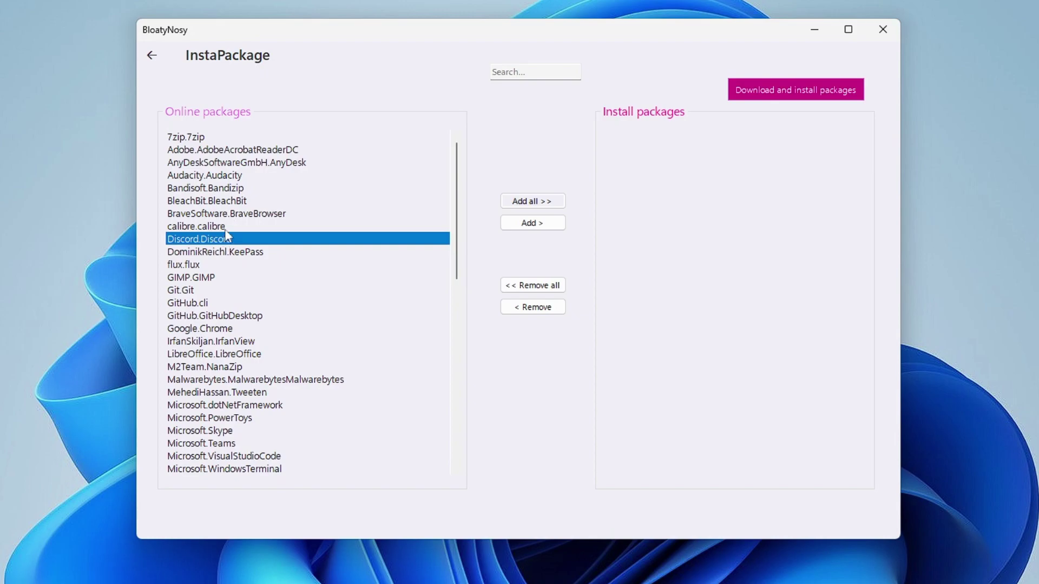
{"action": "left_click", "coordinate": [222, 216]}
{"action": "left_click", "coordinate": [210, 238]}
{"action": "left_click", "coordinate": [197, 278]}
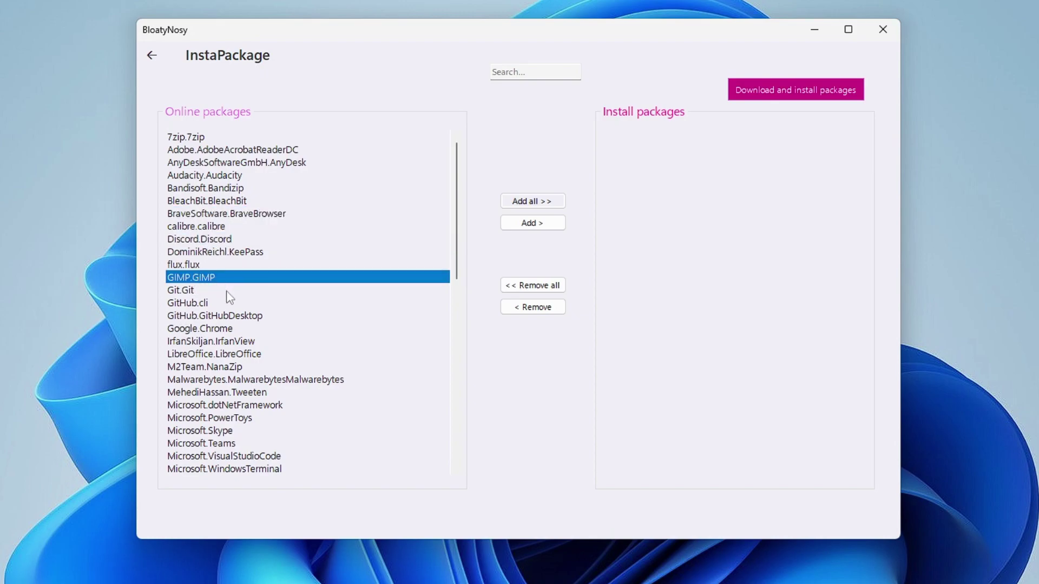
- Browse further packages, including IrfanView, Skype, Teams, VS Code, Firefox, Thunderbird, Opera and Notepad++
{"action": "scroll", "coordinate": [230, 296], "scroll_direction": "down", "scroll_amount": 1}
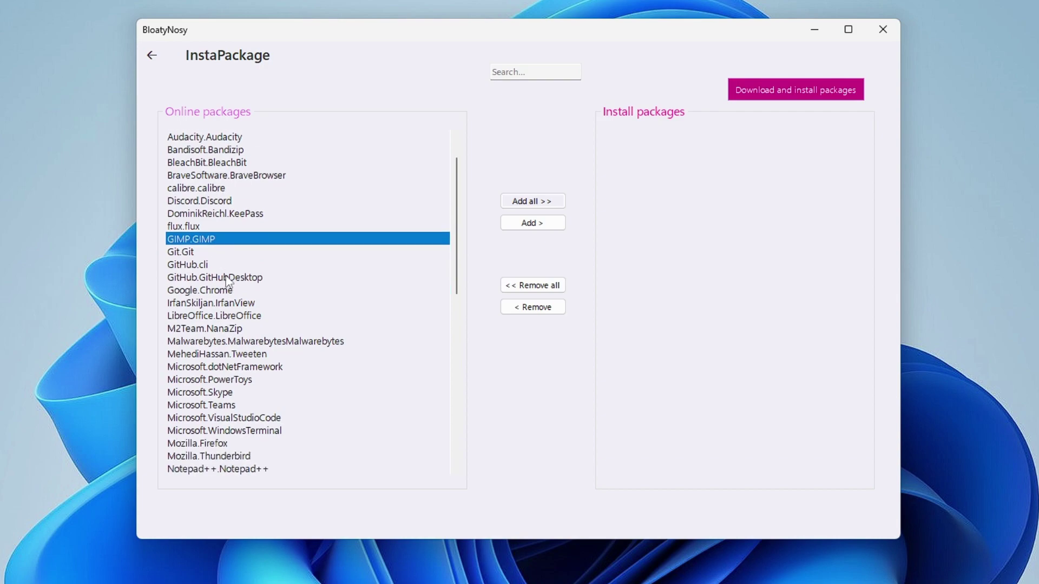
{"action": "scroll", "coordinate": [223, 281], "scroll_direction": "down", "scroll_amount": 1}
{"action": "left_click", "coordinate": [222, 264]}
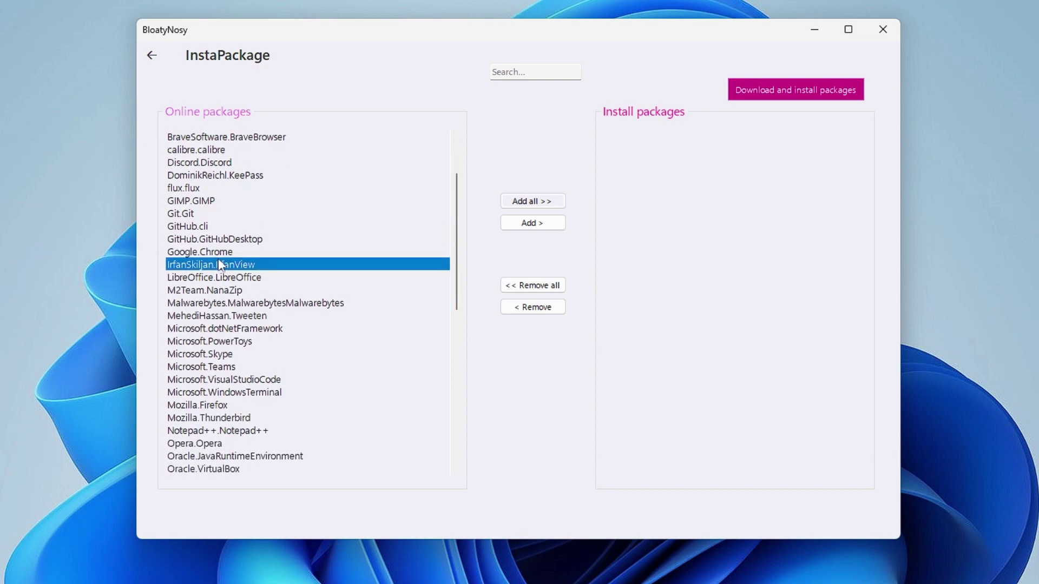
{"action": "left_click", "coordinate": [216, 355]}
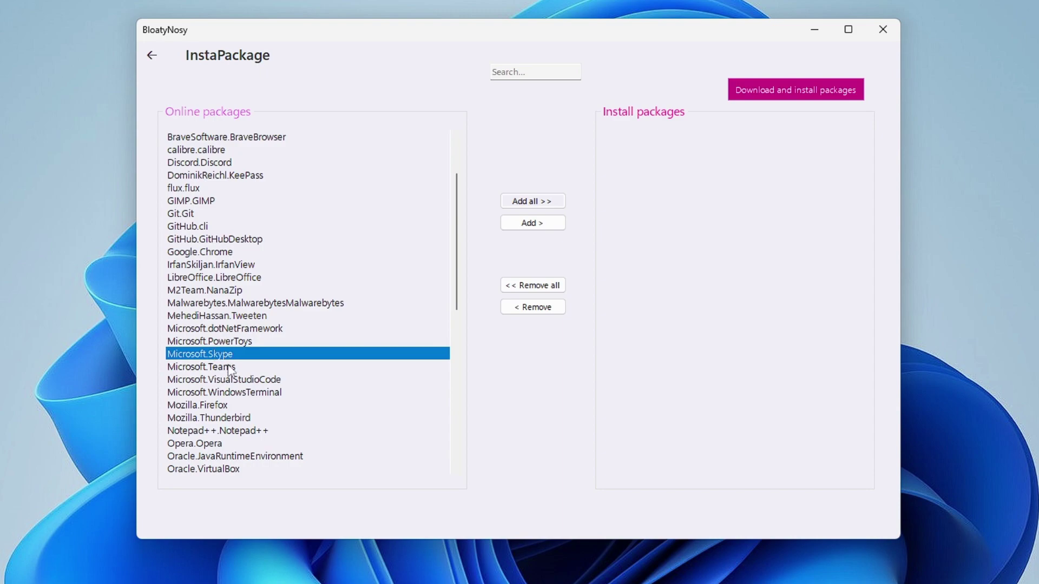
{"action": "left_click", "coordinate": [230, 367]}
{"action": "left_click", "coordinate": [240, 380]}
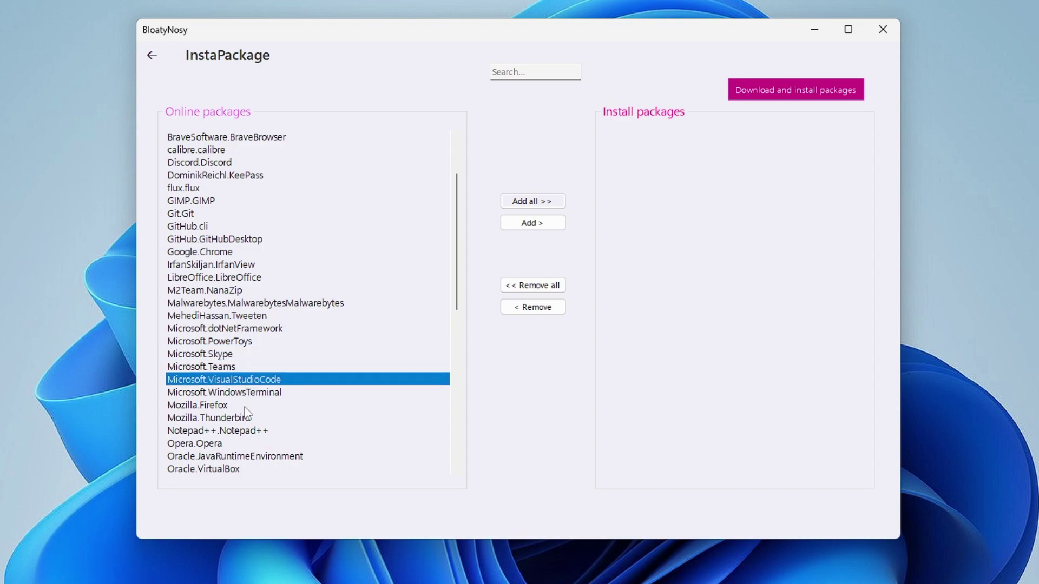
{"action": "left_click", "coordinate": [229, 407]}
{"action": "left_click", "coordinate": [250, 419]}
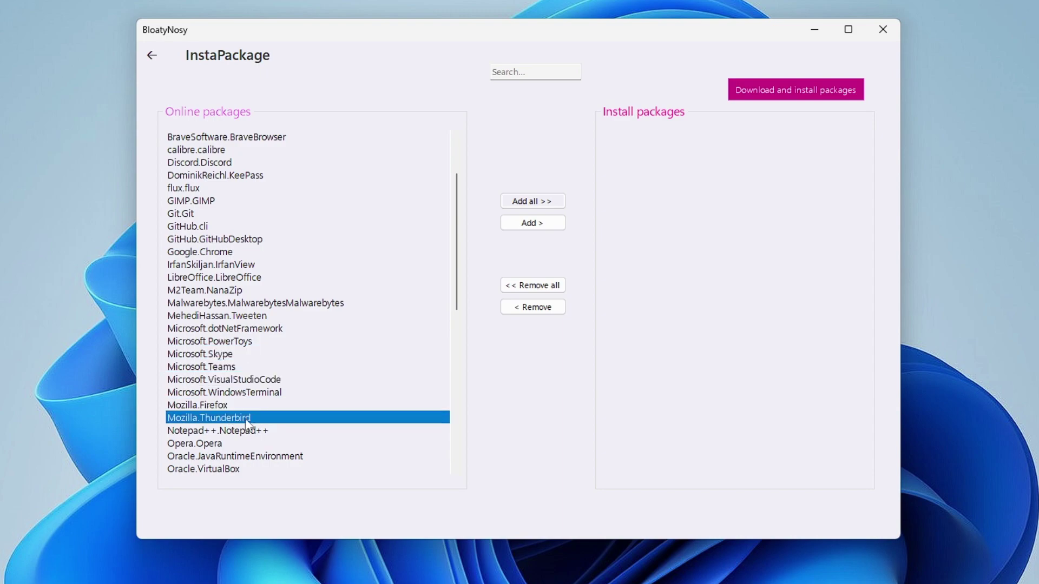
{"action": "left_click", "coordinate": [226, 447]}
{"action": "left_click", "coordinate": [259, 432]}
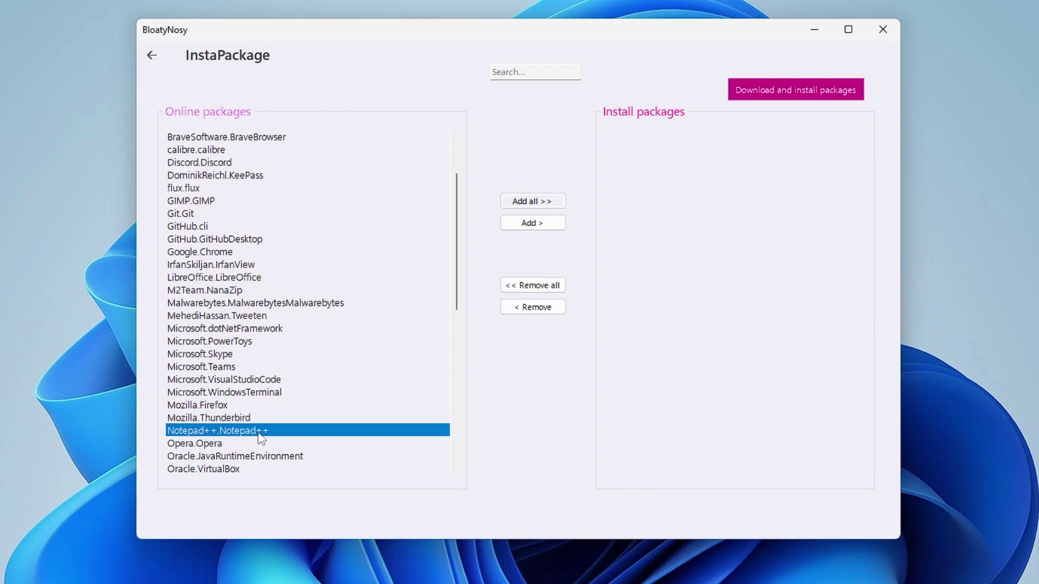
{"action": "scroll", "coordinate": [255, 435], "scroll_direction": "down", "scroll_amount": 2}
{"action": "scroll", "coordinate": [243, 426], "scroll_direction": "down", "scroll_amount": 2}
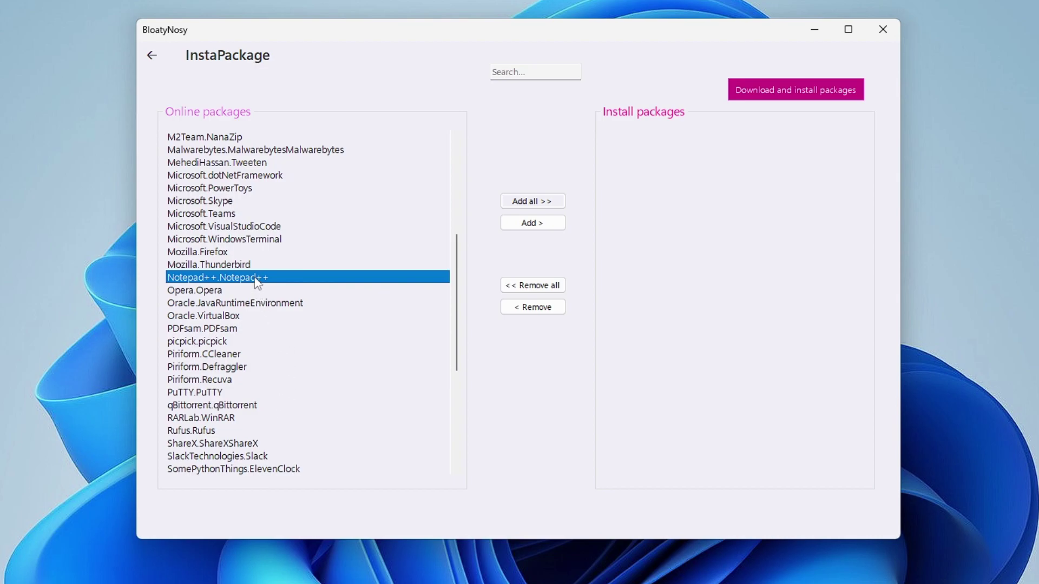
{"action": "scroll", "coordinate": [255, 274], "scroll_direction": "up", "scroll_amount": 5}
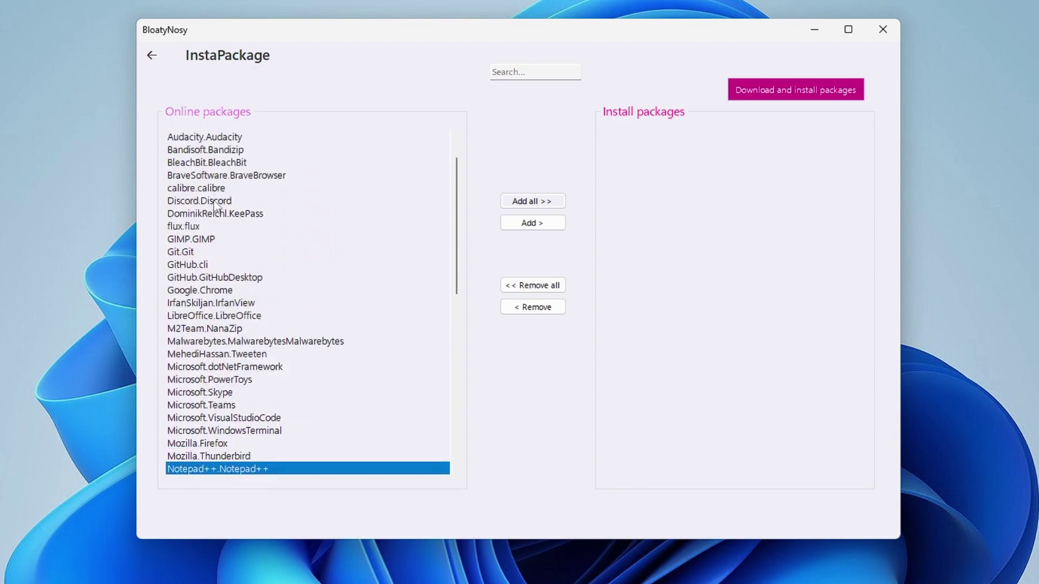
- Add Discord.Discord and DominikReichl.KeePass to the install queue, then select PDFsam.PDFsam
{"action": "left_click", "coordinate": [214, 200]}
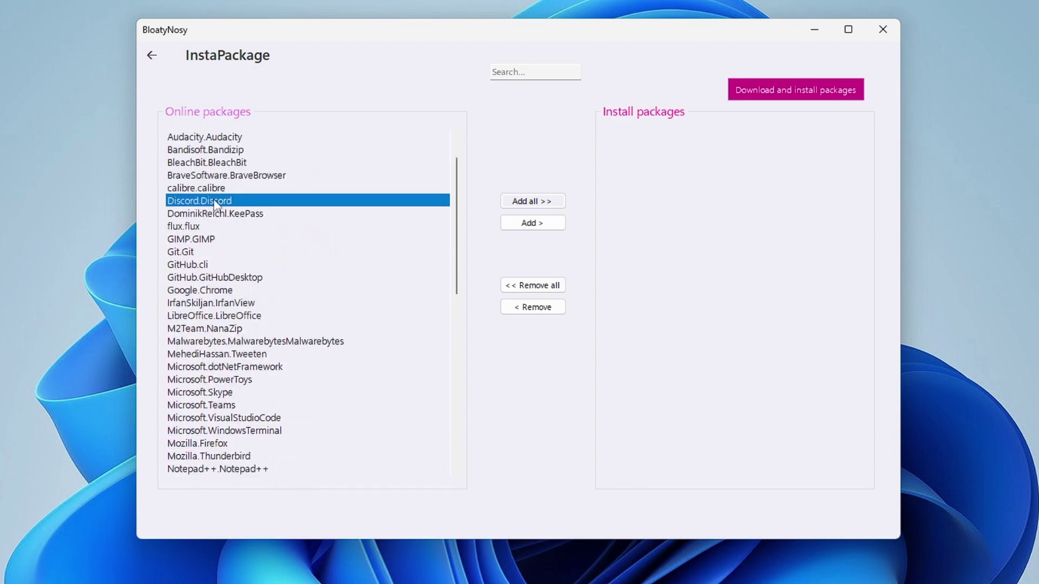
{"action": "left_click", "coordinate": [537, 225]}
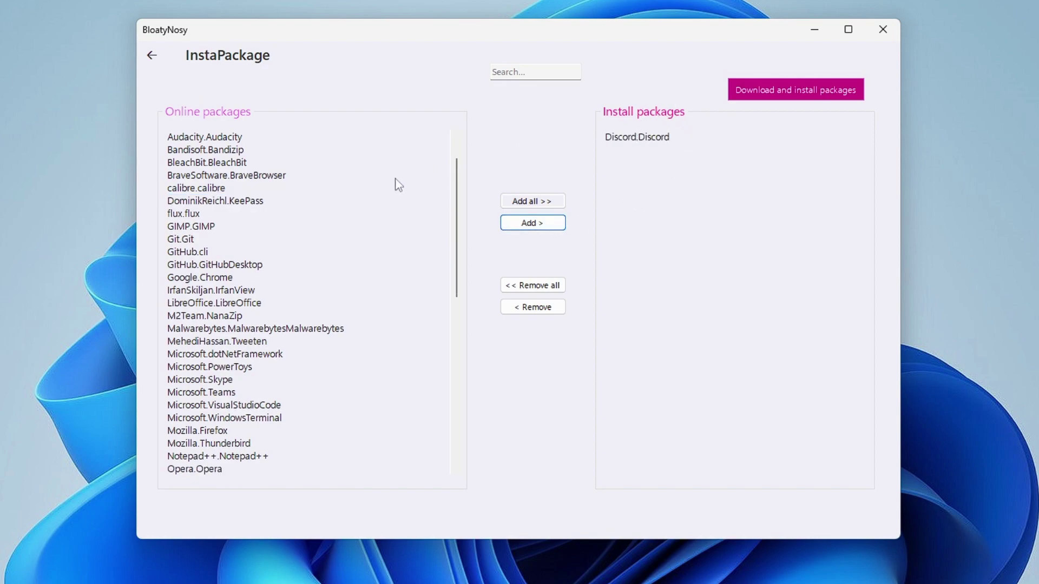
{"action": "left_click", "coordinate": [234, 202]}
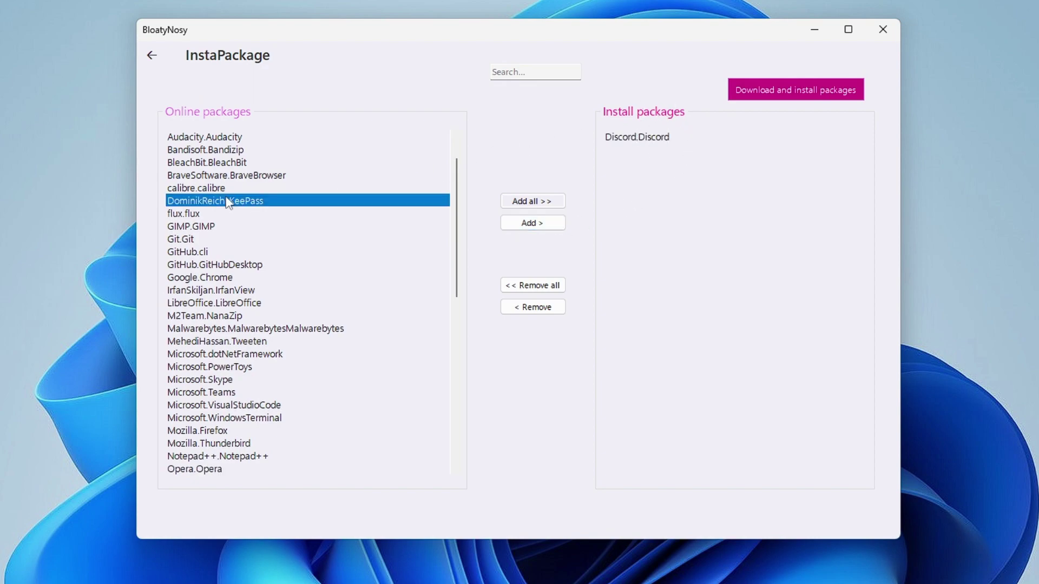
{"action": "left_click", "coordinate": [535, 224]}
{"action": "scroll", "coordinate": [290, 323], "scroll_direction": "down", "scroll_amount": 4}
{"action": "left_click", "coordinate": [246, 342]}
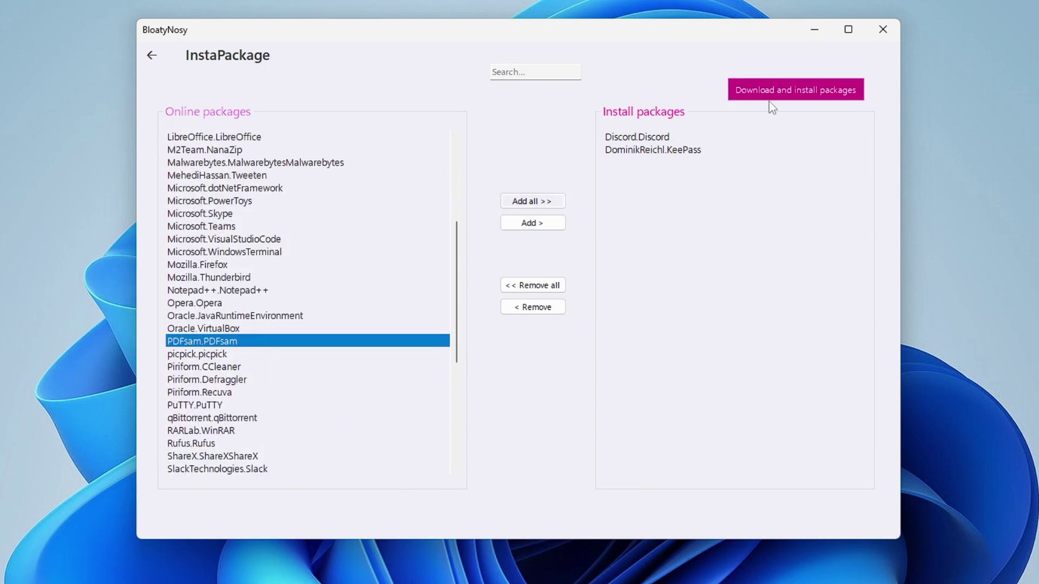